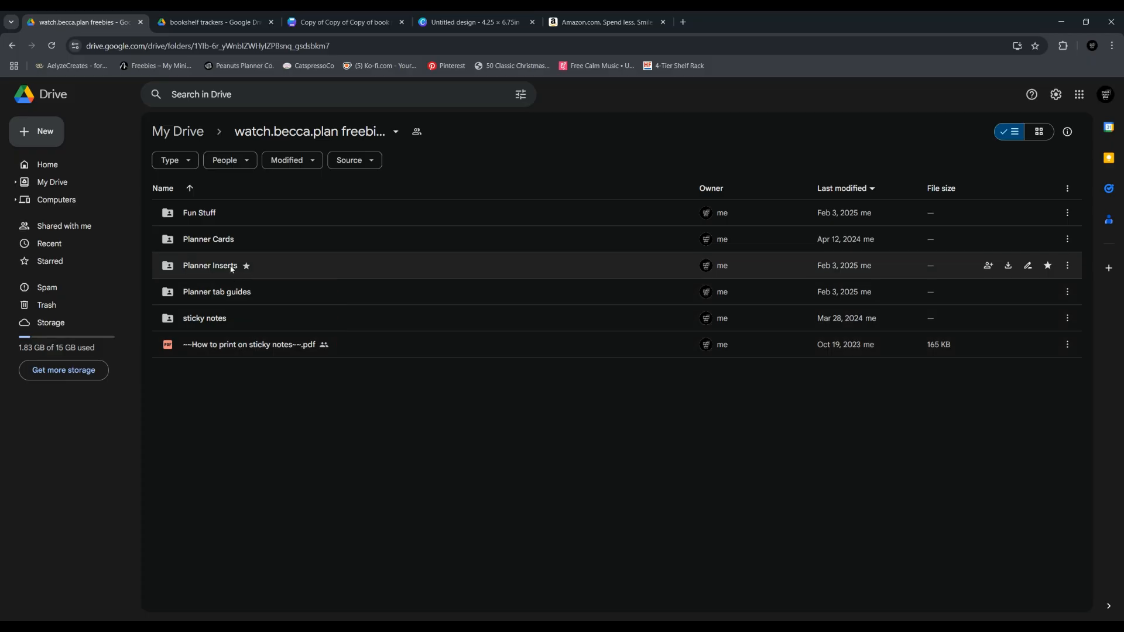
Open the bookshelf trackers folder inside Planner Inserts and preview its files as a thumbnail grid before returning to the list layout
{"action": "double_click", "coordinate": [232, 267]}
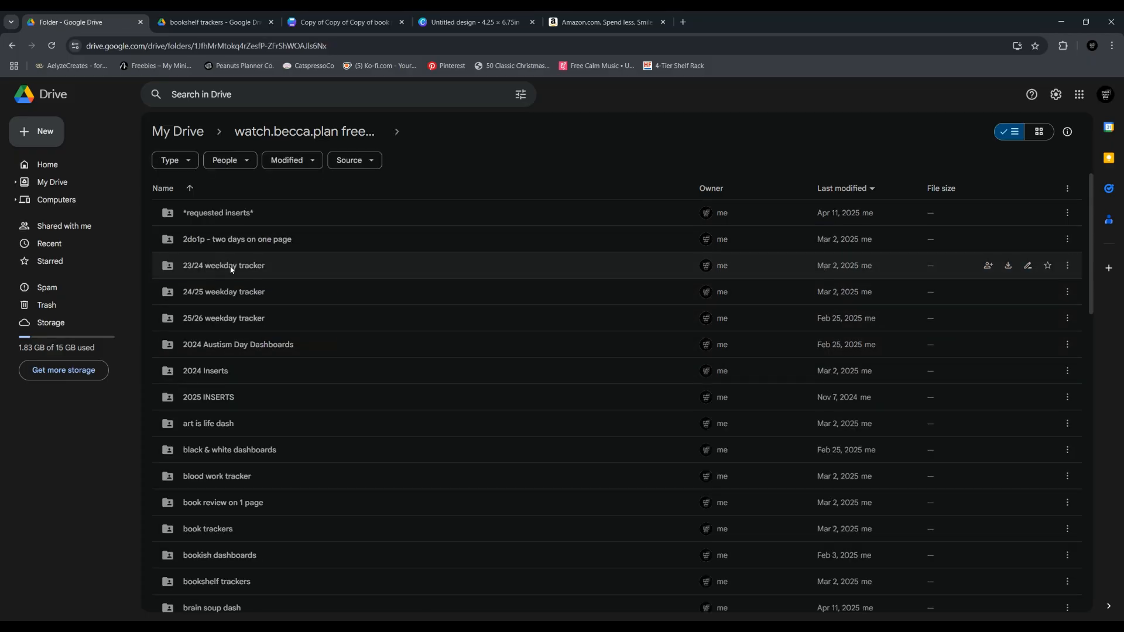
{"action": "scroll", "coordinate": [267, 465], "scroll_direction": "down", "scroll_amount": 2}
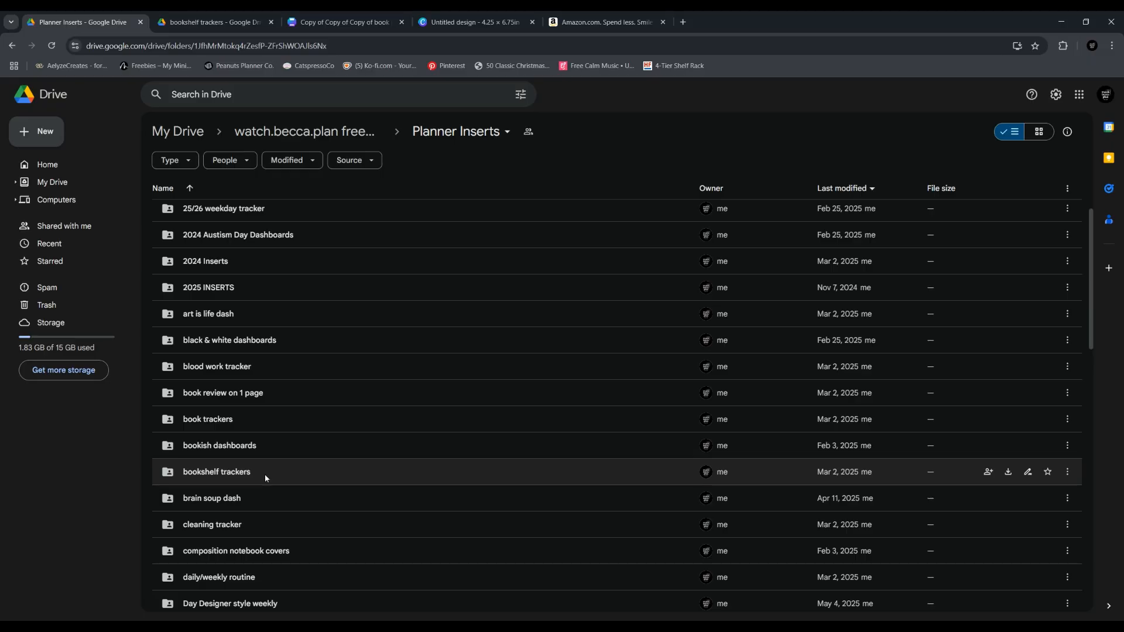
{"action": "double_click", "coordinate": [265, 474]}
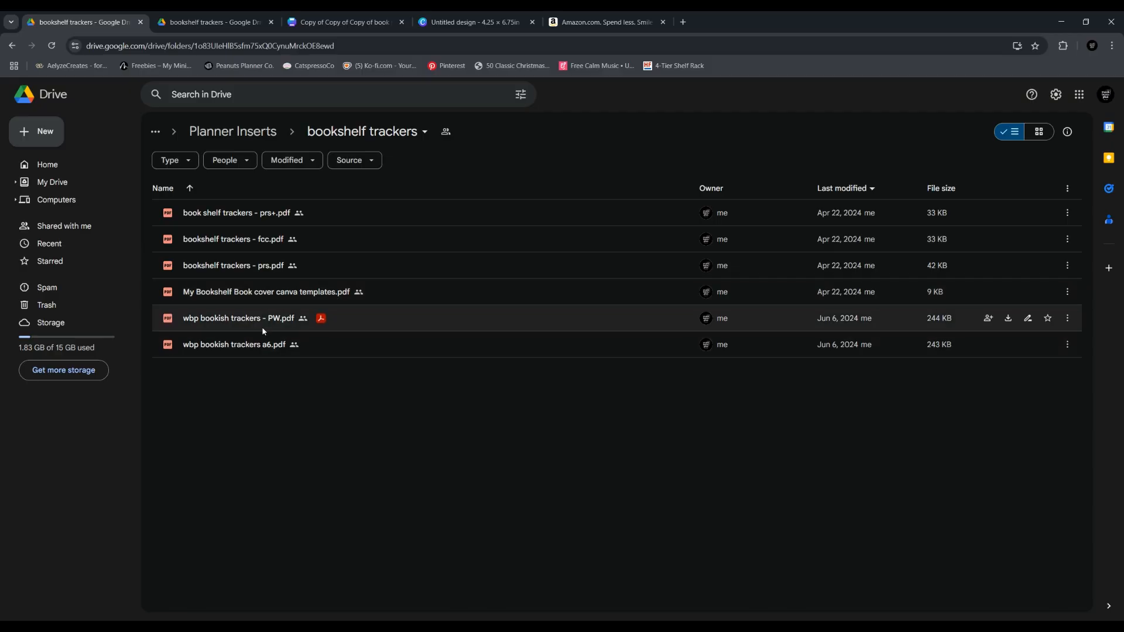
{"action": "left_click", "coordinate": [1041, 134]}
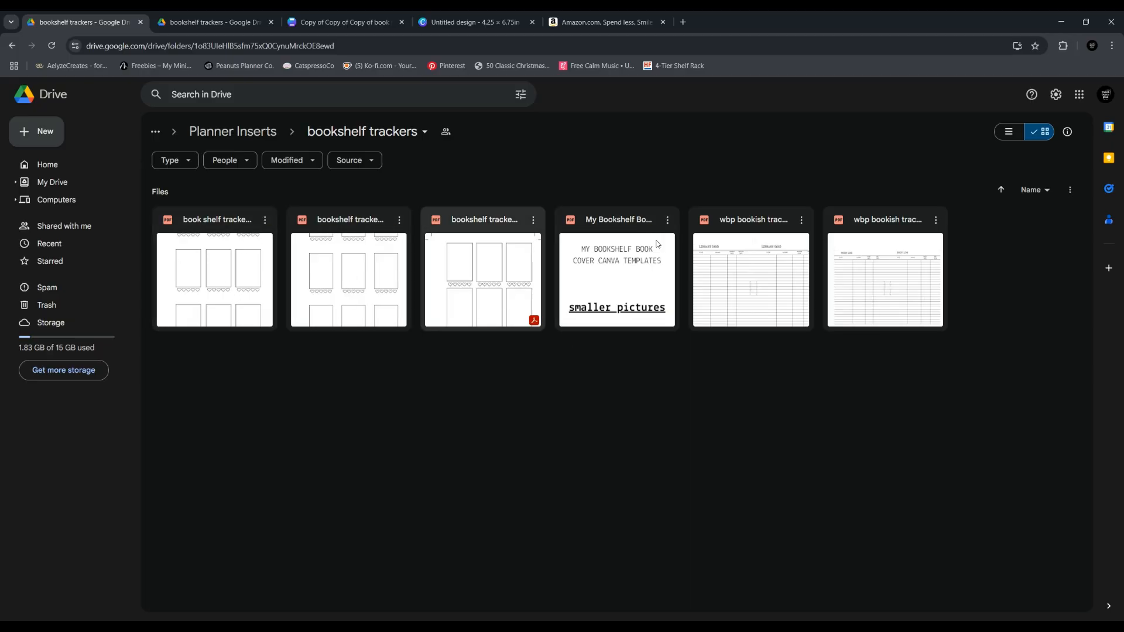
{"action": "left_click", "coordinate": [1008, 134]}
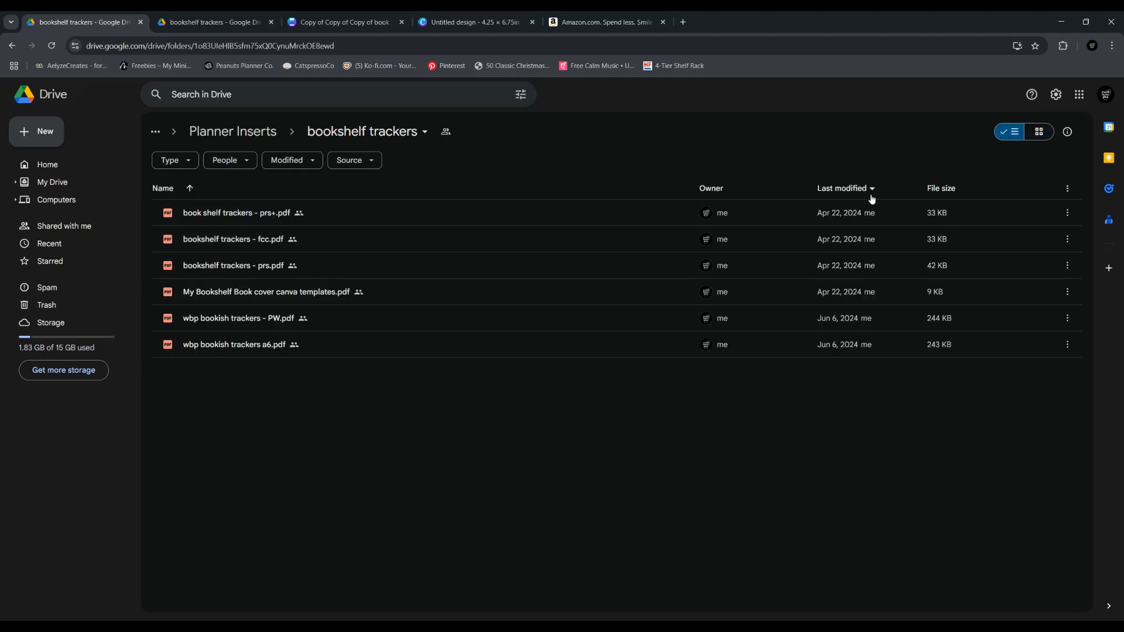
Open the My Bookshelf Book cover canva templates PDF and create a new Canva design from its smaller pictures template
{"action": "double_click", "coordinate": [252, 294]}
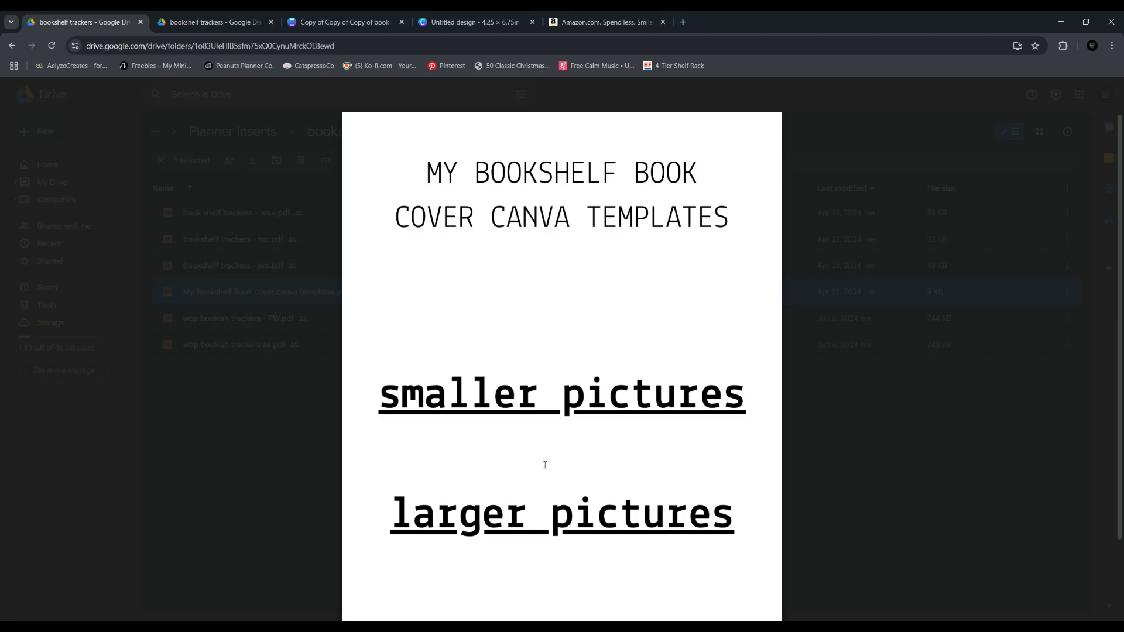
{"action": "left_click", "coordinate": [523, 391]}
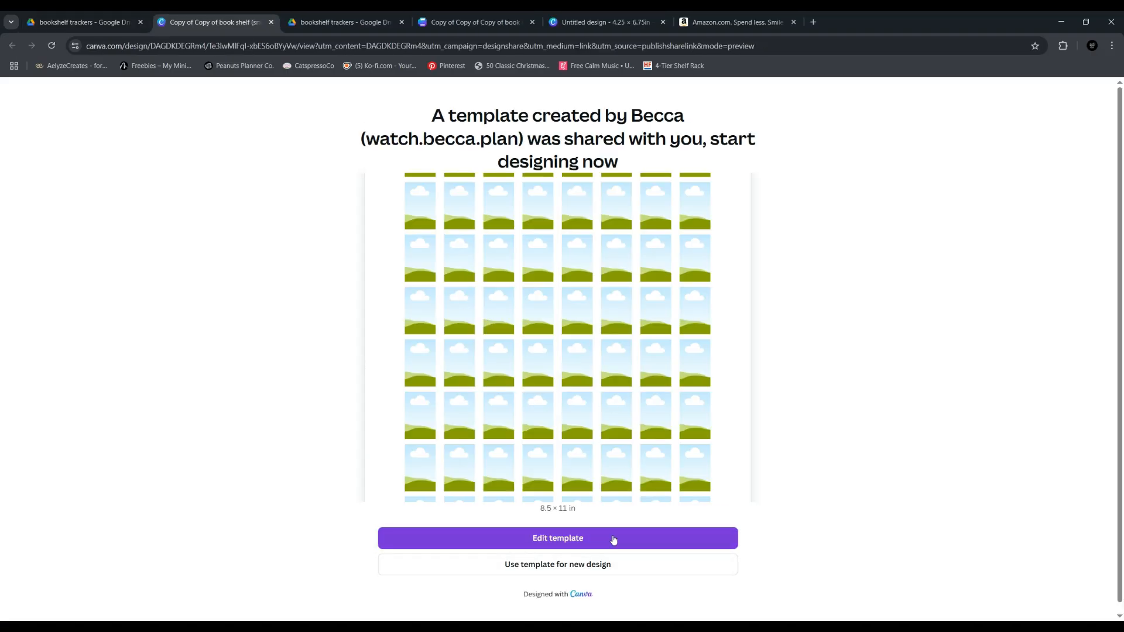
{"action": "left_click", "coordinate": [571, 566]}
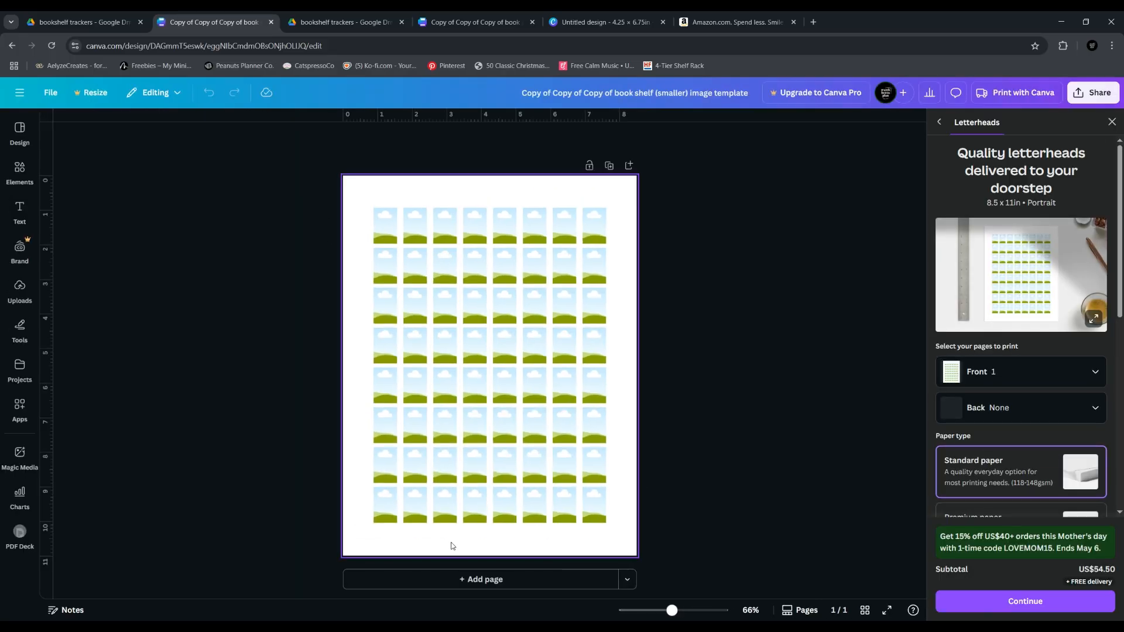
{"action": "left_click", "coordinate": [1112, 122]}
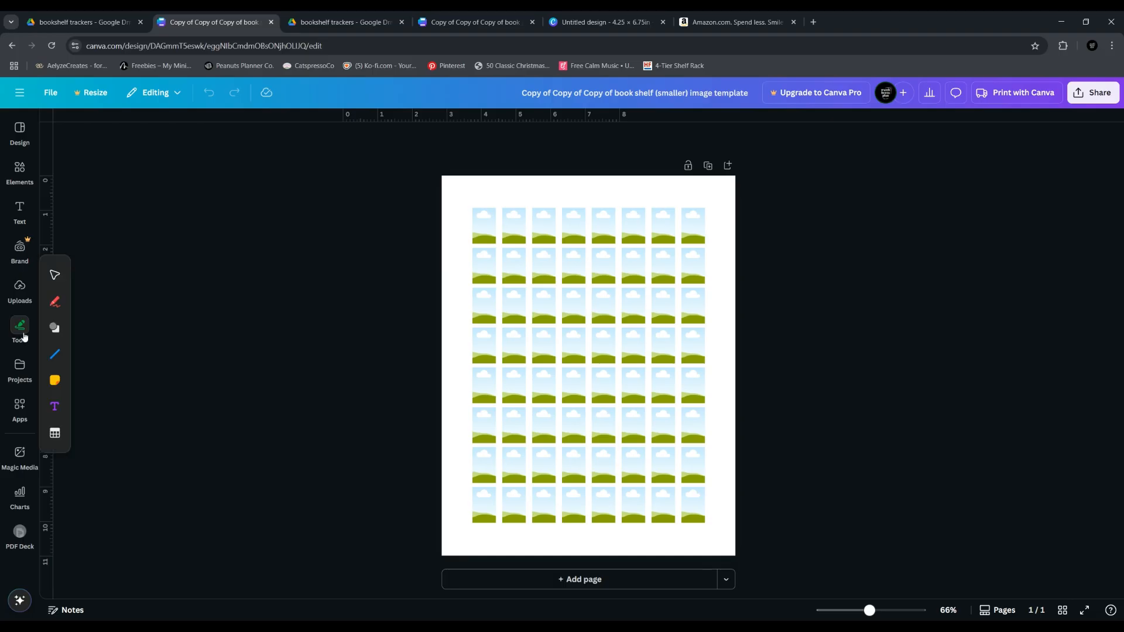
{"action": "left_click", "coordinate": [23, 293]}
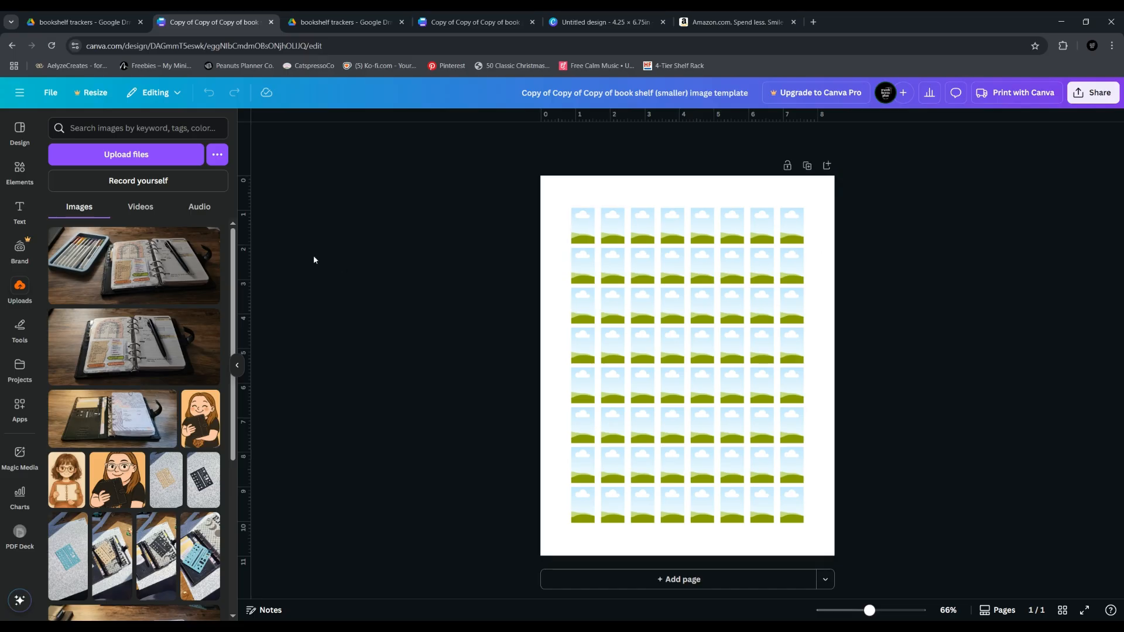
{"action": "left_click", "coordinate": [237, 366]}
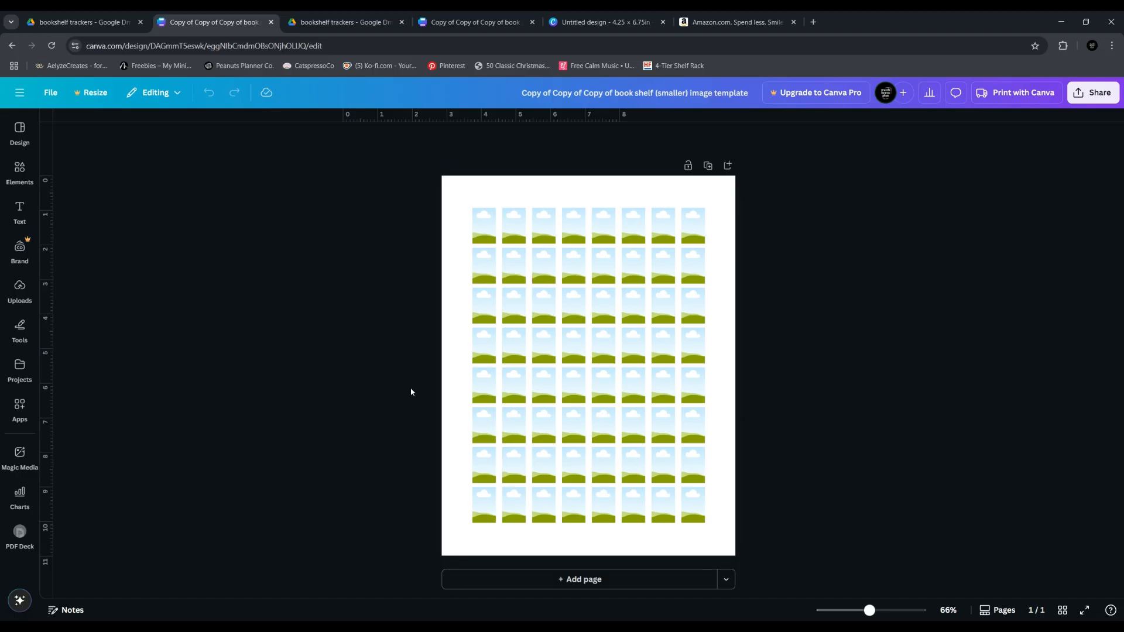
Switch to Amazon, search for "fourth wing" and open the Kindle edition page of Fourth Wing, Book 1
{"action": "left_click", "coordinate": [735, 21]}
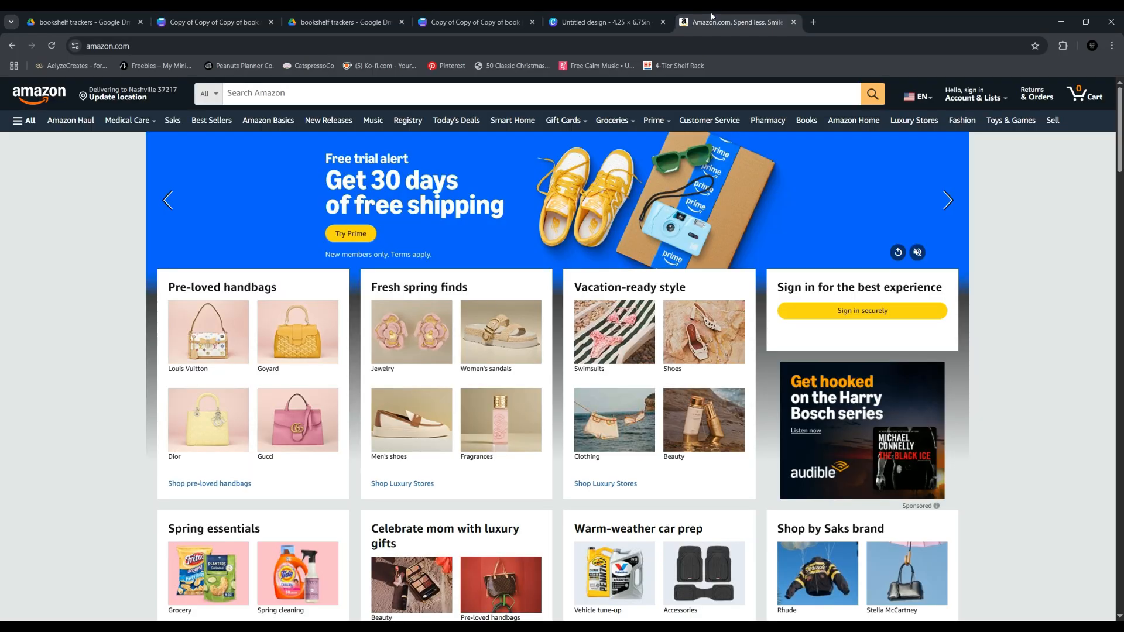
{"action": "left_click", "coordinate": [335, 97]}
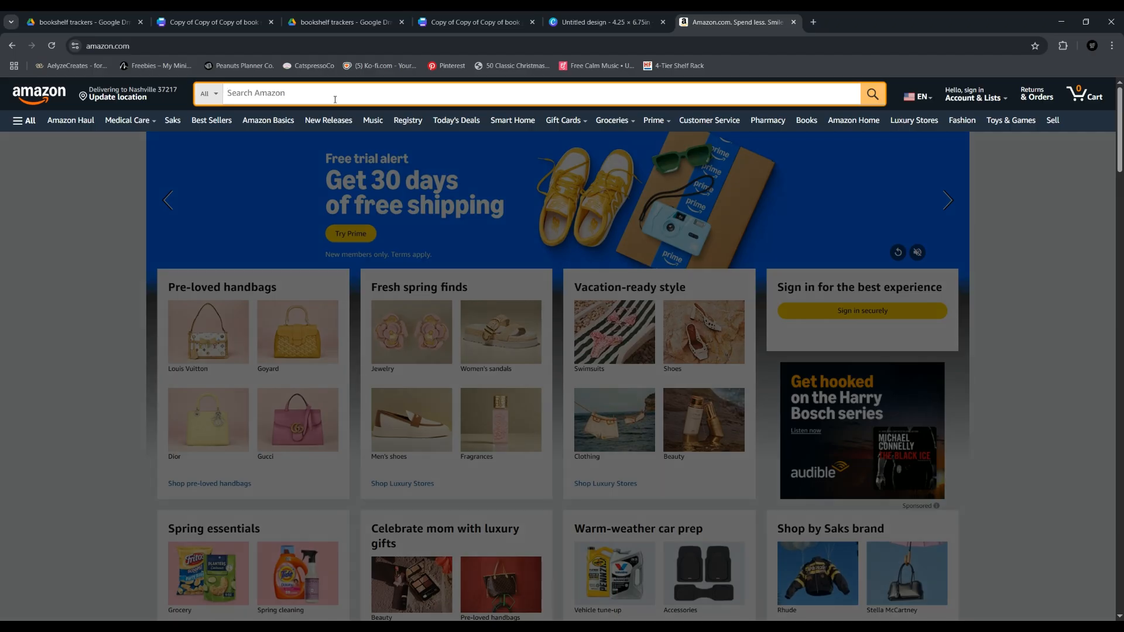
{"action": "type", "text": "fourth win"}
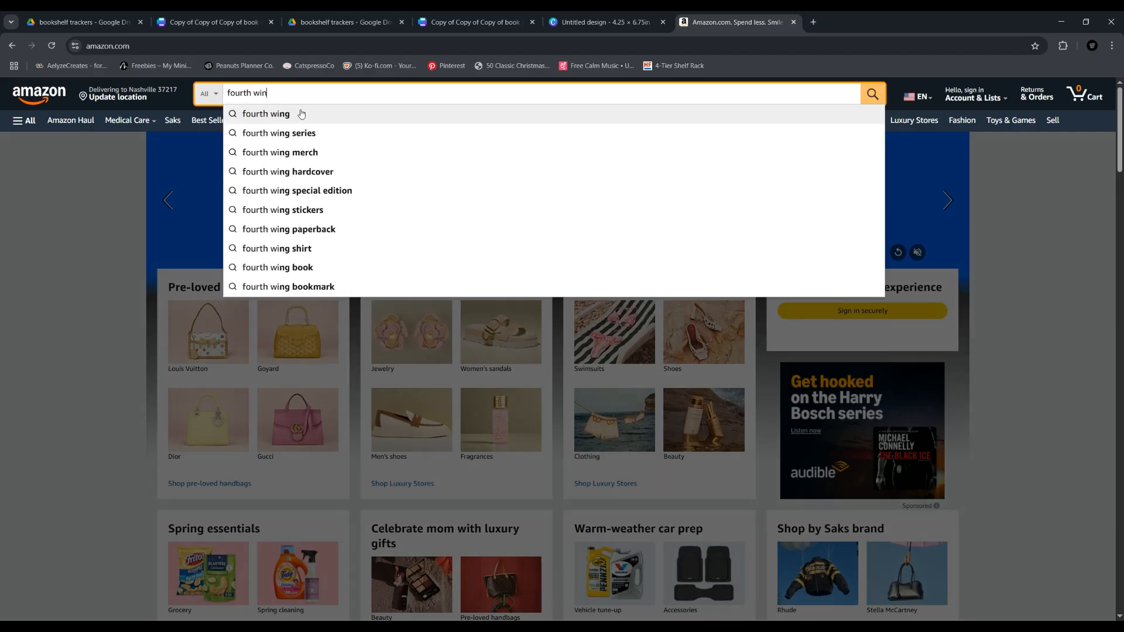
{"action": "left_click", "coordinate": [301, 114]}
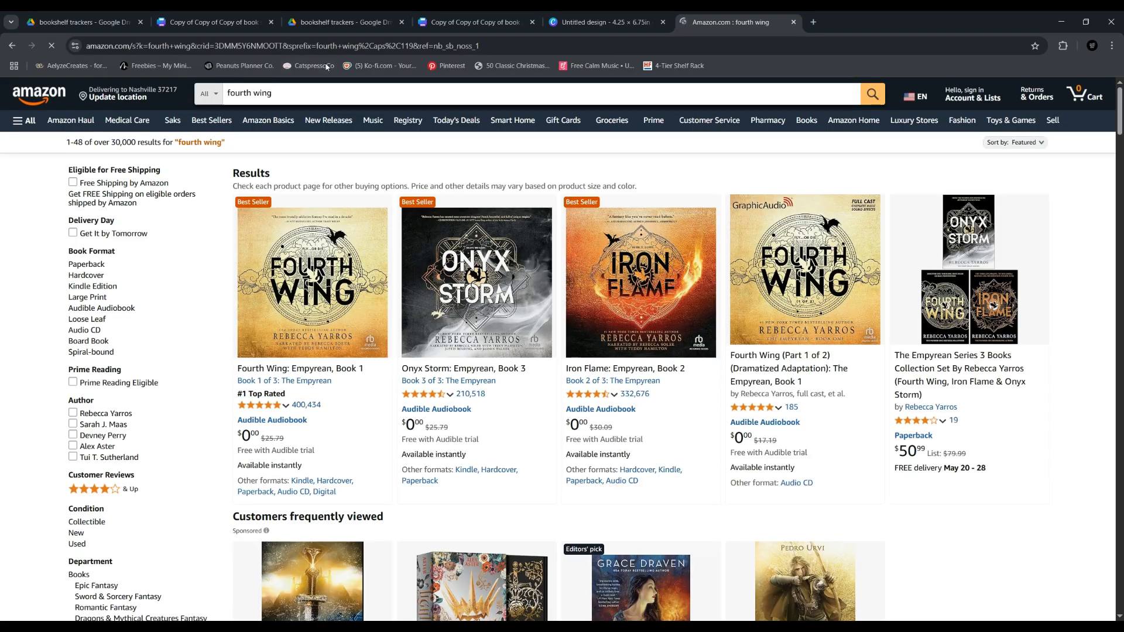
{"action": "left_click", "coordinate": [330, 292]}
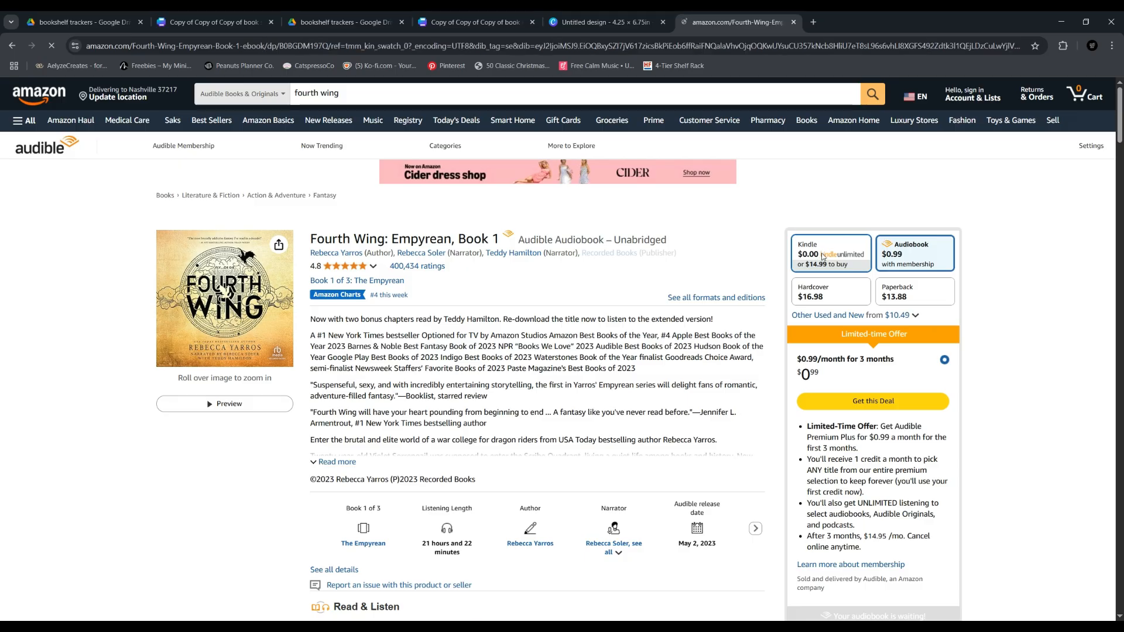
{"action": "left_click", "coordinate": [823, 256]}
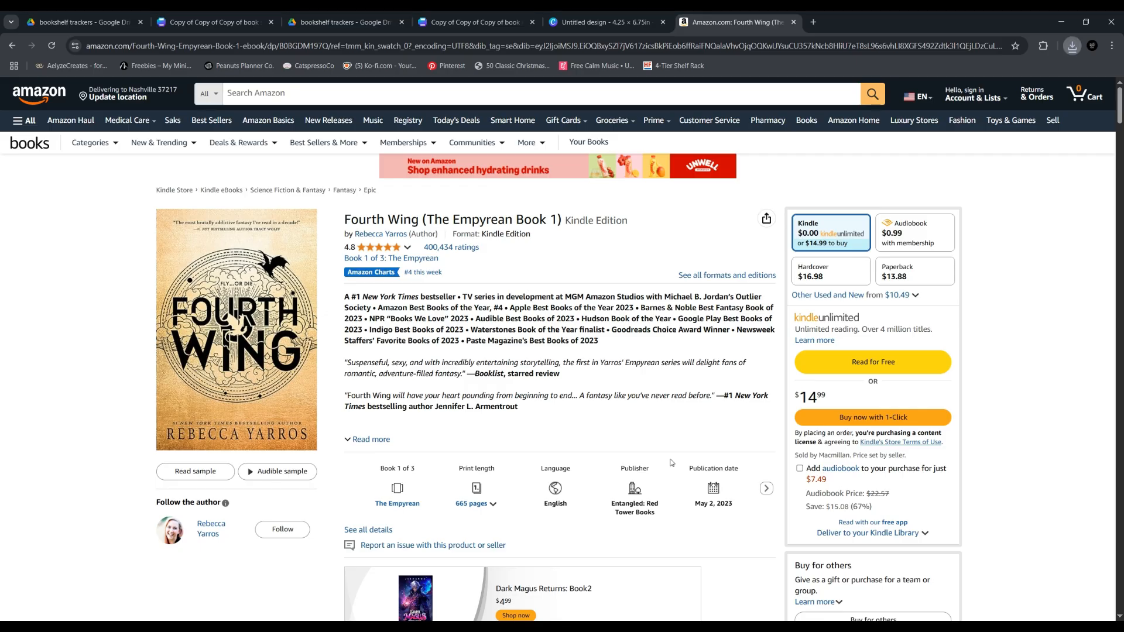
Switch to the 4.25 × 6.75 in Canva design and upload the Fourth Wing cover image
{"action": "left_click", "coordinate": [586, 17]}
{"action": "left_click", "coordinate": [489, 18]}
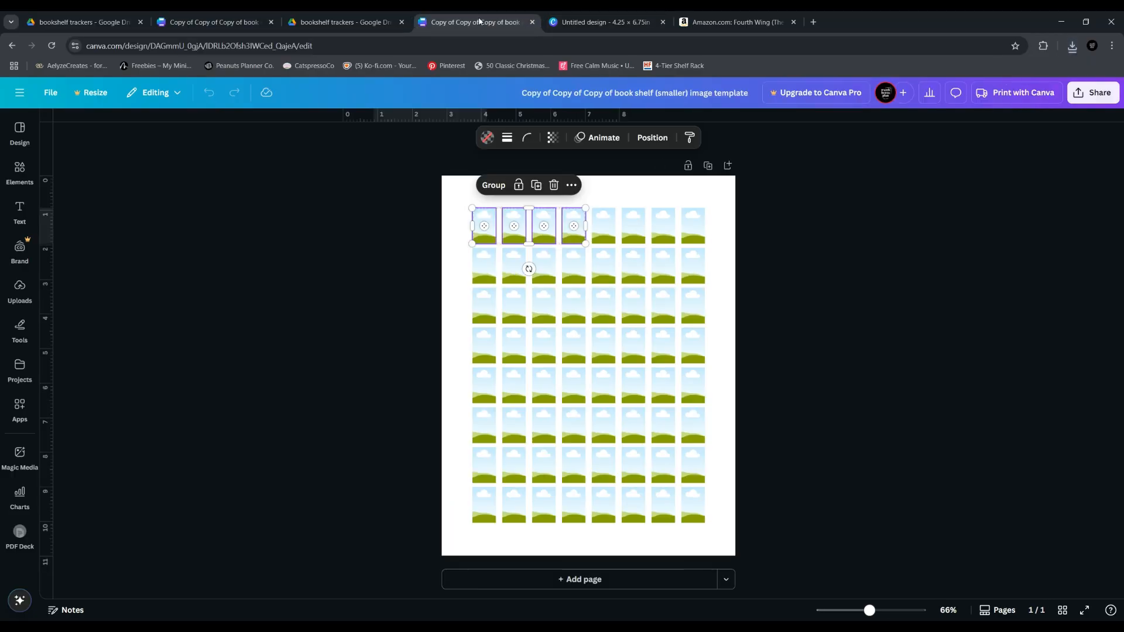
{"action": "left_click", "coordinate": [585, 21]}
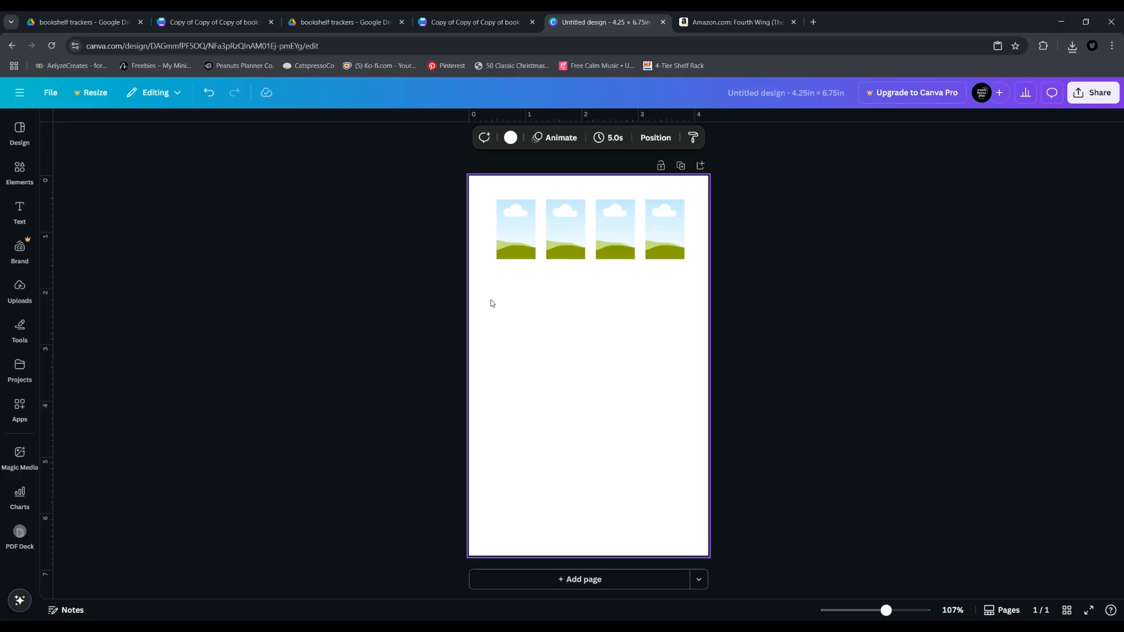
{"action": "left_click", "coordinate": [25, 296]}
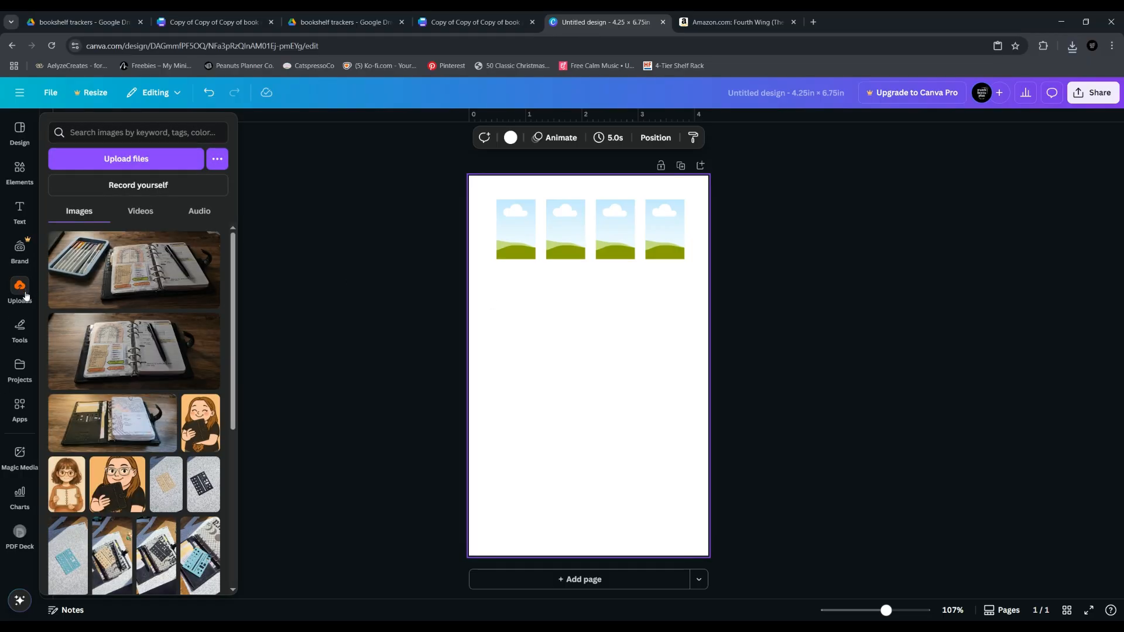
{"action": "left_click", "coordinate": [116, 153]}
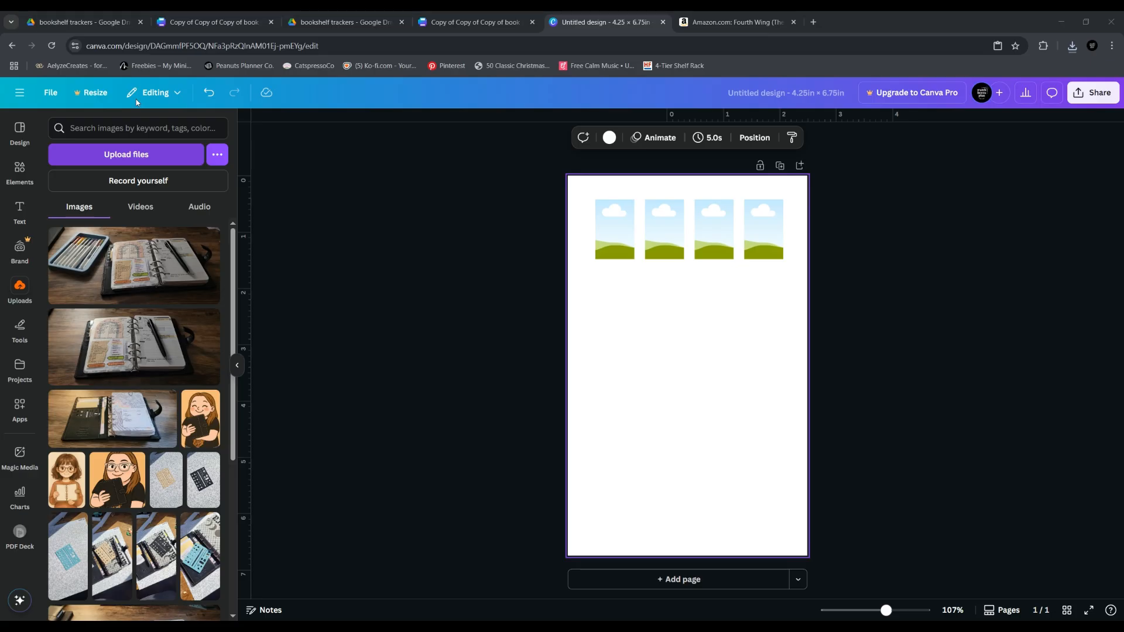
{"action": "left_click", "coordinate": [673, 460]}
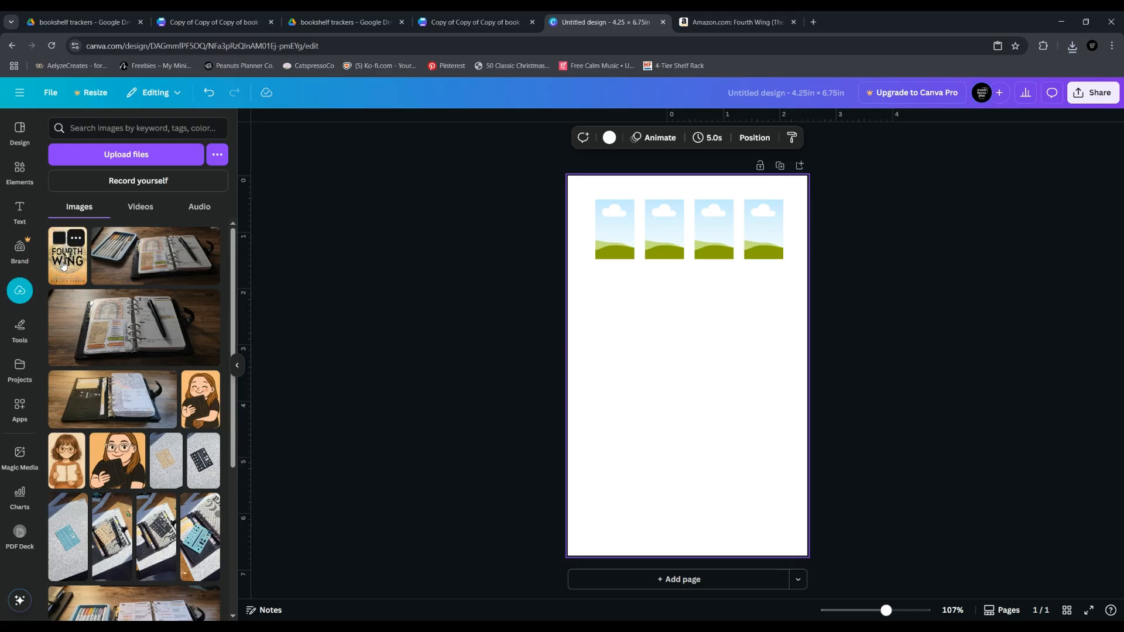
Fill the first of the four picture frames with the uploaded Fourth Wing cover
{"action": "left_click", "coordinate": [64, 264]}
{"action": "left_click_drag", "start_coordinate": [720, 375], "coordinate": [229, 315]}
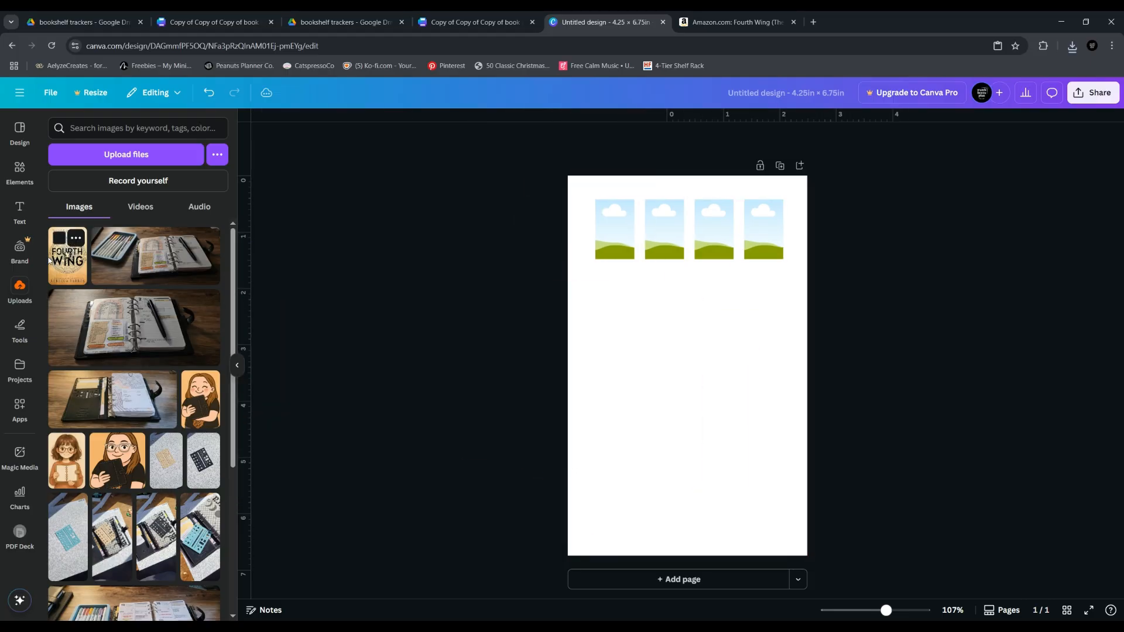
{"action": "left_click_drag", "start_coordinate": [66, 262], "coordinate": [596, 238]}
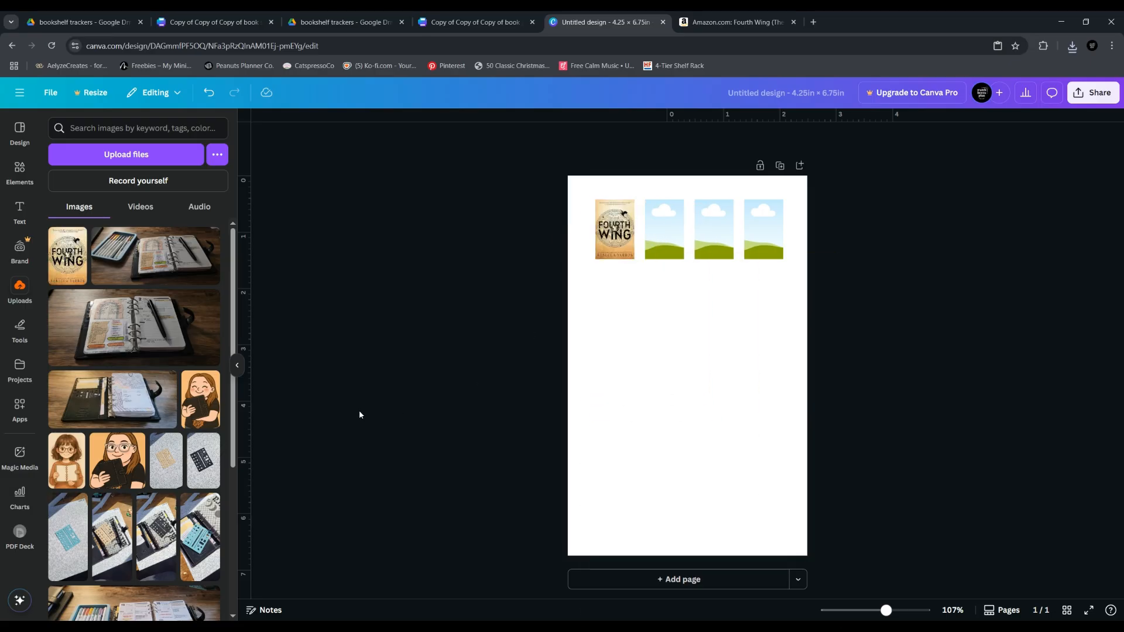
{"action": "left_click", "coordinate": [238, 368]}
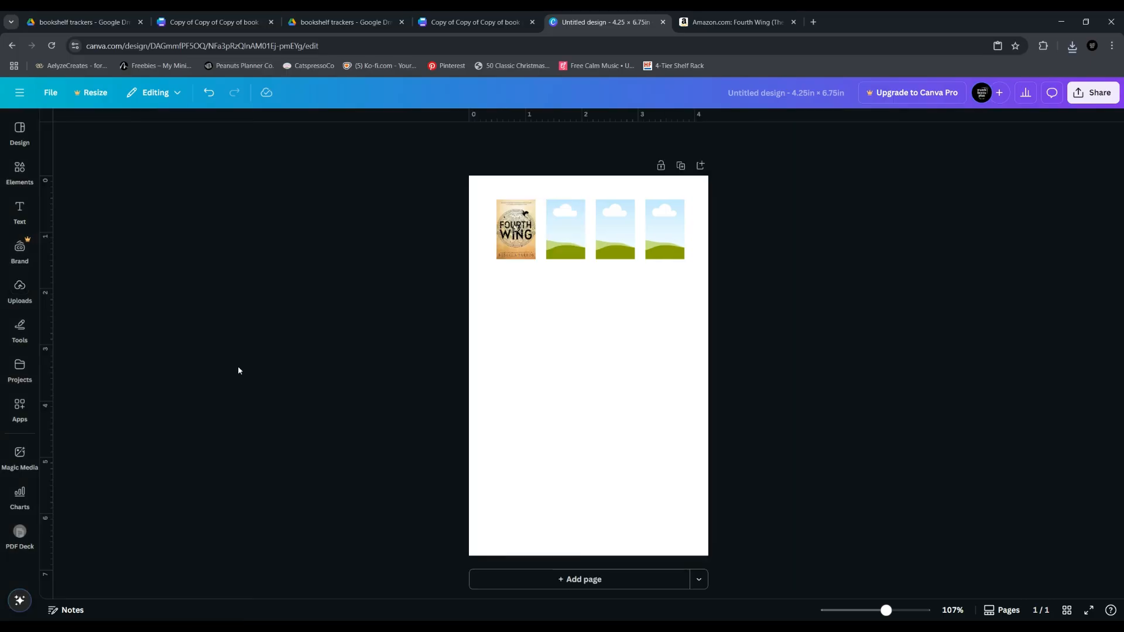
{"action": "left_click", "coordinate": [909, 609]}
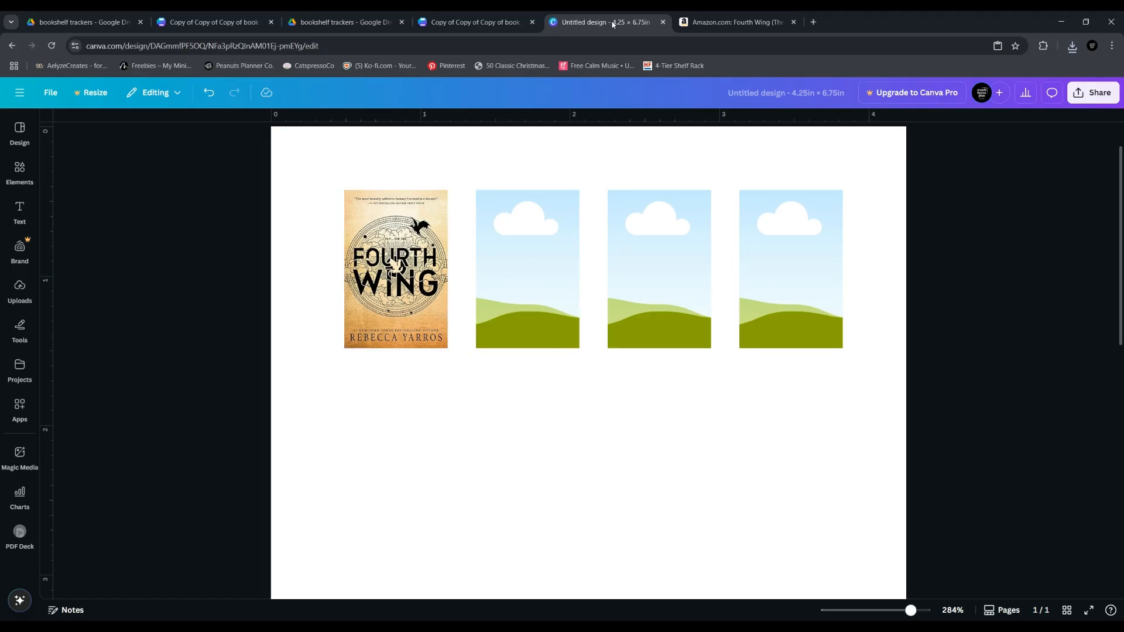
In the other open book shelf (smaller) image template design, fill the first frame of the top row with the Fourth Wing cover
{"action": "left_click", "coordinate": [472, 22]}
{"action": "left_click", "coordinate": [410, 230]}
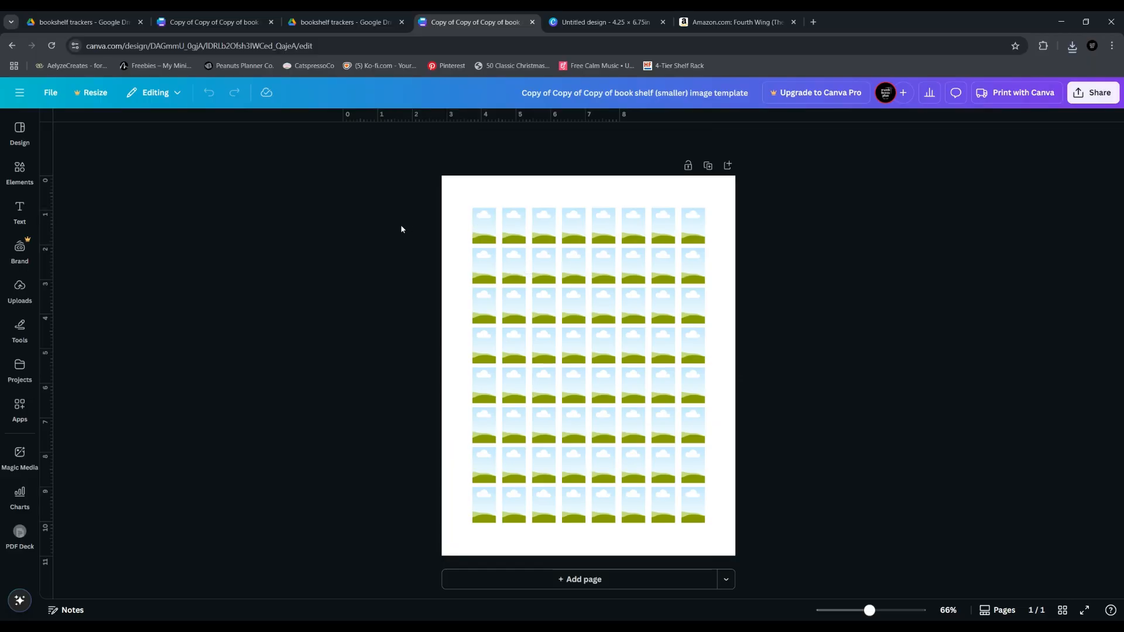
{"action": "left_click", "coordinate": [19, 173]}
{"action": "left_click", "coordinate": [20, 290]}
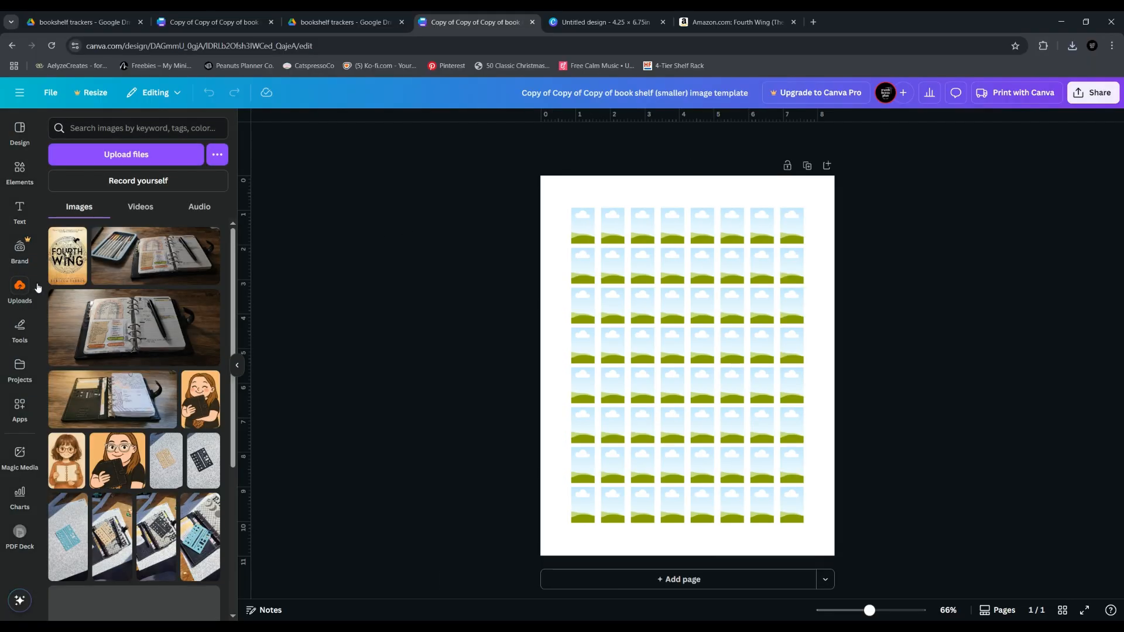
{"action": "left_click_drag", "start_coordinate": [69, 270], "coordinate": [583, 226]}
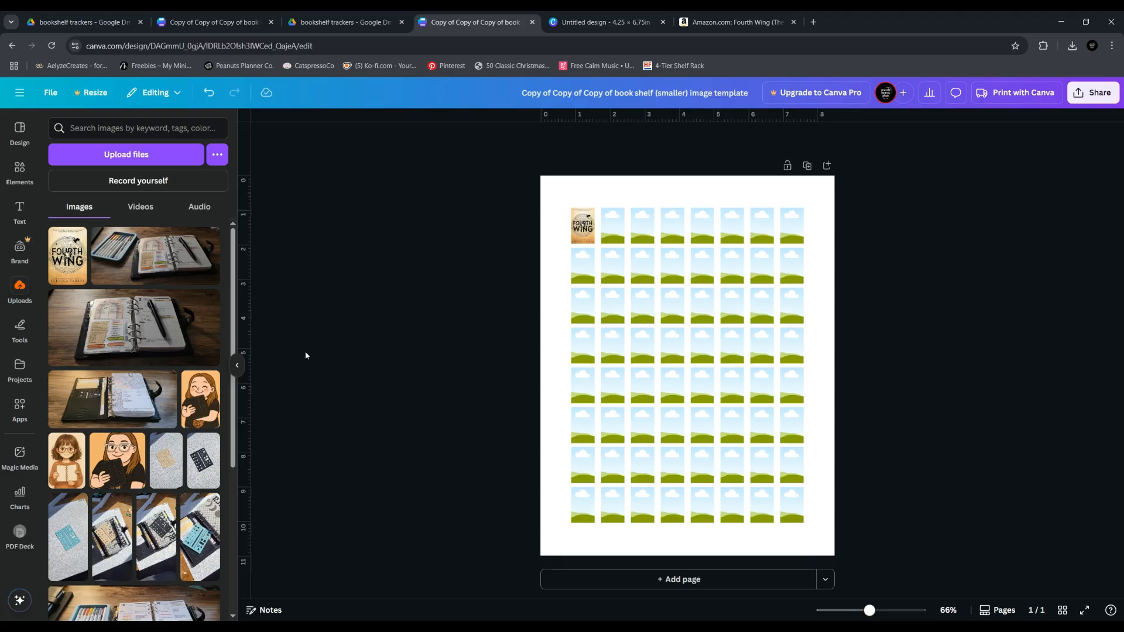
{"action": "left_click", "coordinate": [237, 365]}
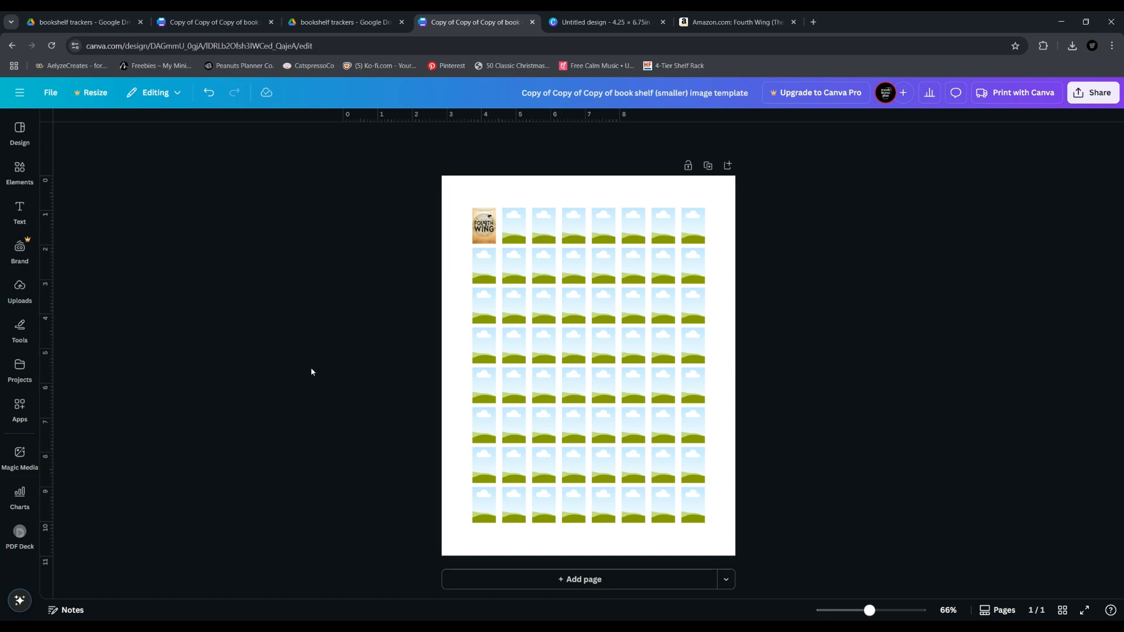
Remove the six lower rows of picture frames, keeping only the top two rows
{"action": "left_click_drag", "start_coordinate": [455, 350], "coordinate": [750, 555]}
{"action": "left_click_drag", "start_coordinate": [701, 414], "coordinate": [268, 417]}
{"action": "left_click_drag", "start_coordinate": [484, 348], "coordinate": [273, 353]}
Remove the last three columns of picture frames from the two rows, keeping five frames per row
{"action": "left_click_drag", "start_coordinate": [663, 310], "coordinate": [608, 200]}
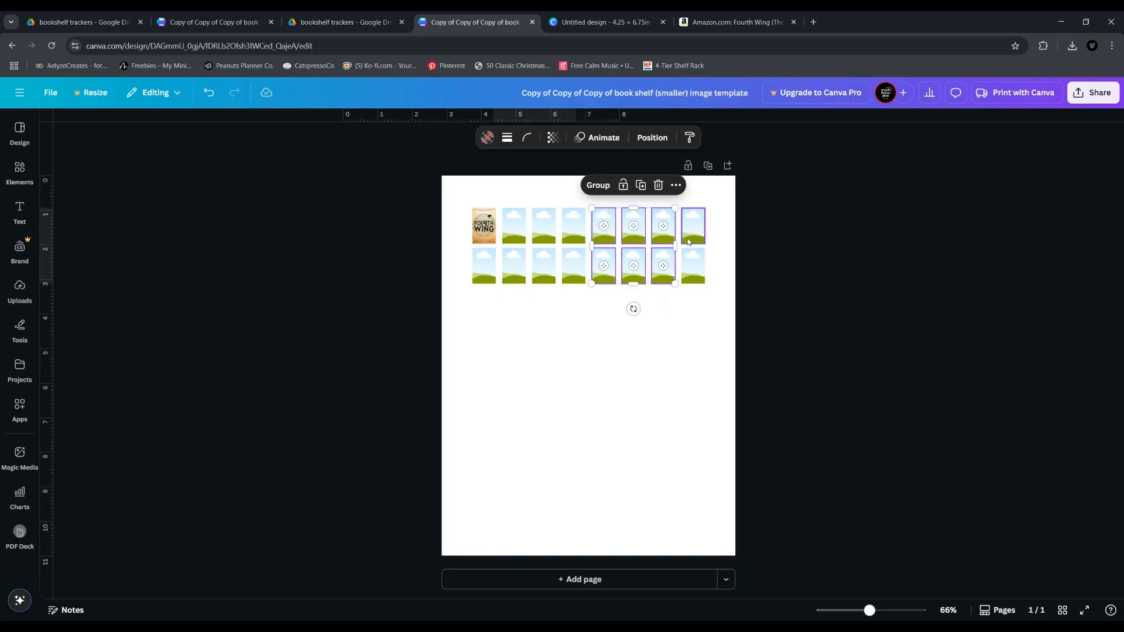
{"action": "left_click", "coordinate": [702, 302]}
{"action": "left_click_drag", "start_coordinate": [701, 298], "coordinate": [607, 218]}
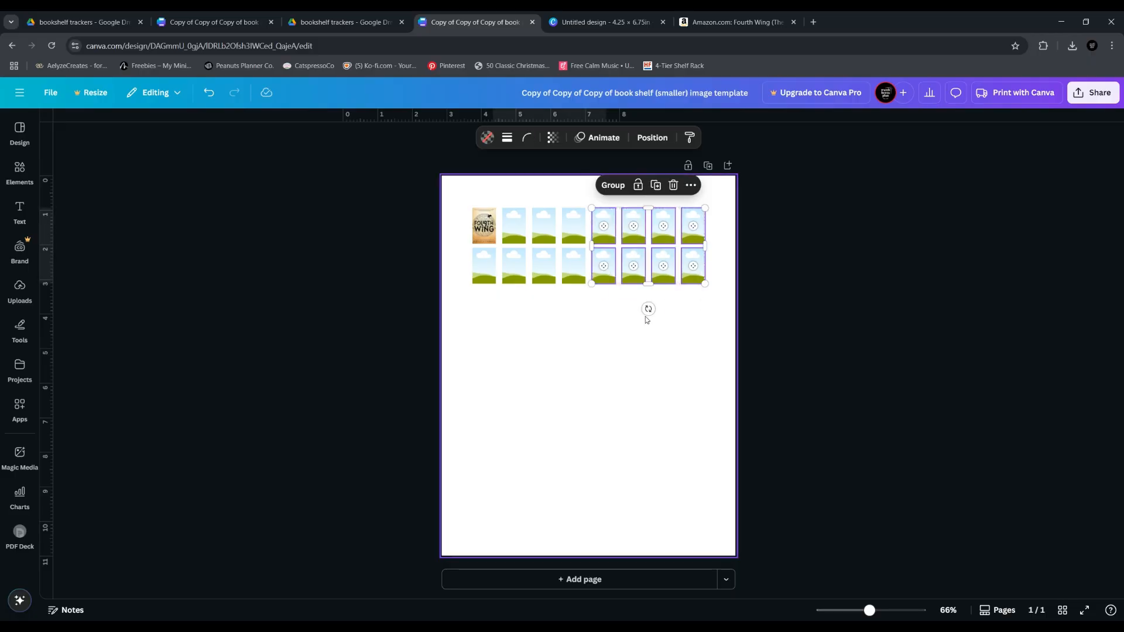
{"action": "left_click", "coordinate": [666, 317]}
{"action": "left_click_drag", "start_coordinate": [700, 303], "coordinate": [622, 207]}
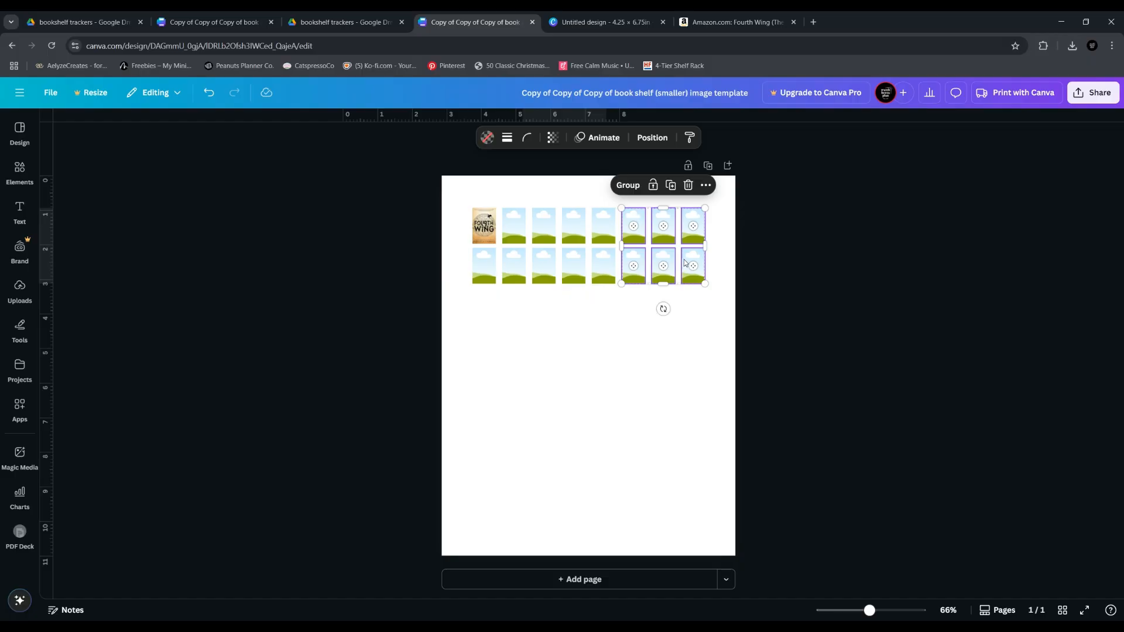
{"action": "left_click_drag", "start_coordinate": [679, 253], "coordinate": [354, 343]}
Add the uploaded dark photo of the annotated stencil to the page
{"action": "left_click", "coordinate": [20, 172]}
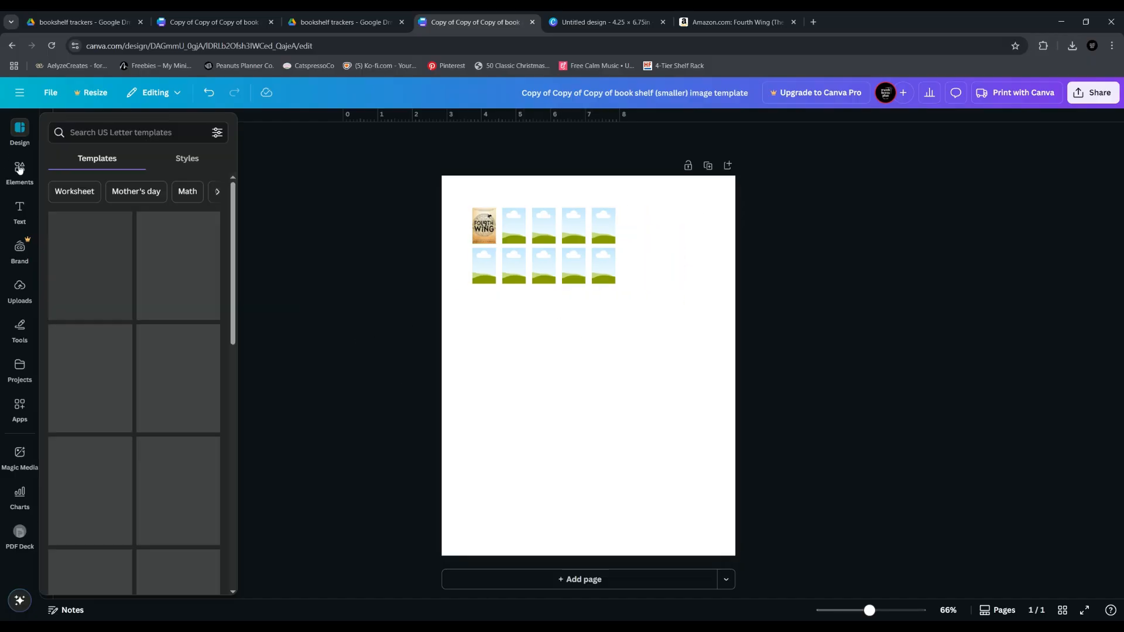
{"action": "left_click", "coordinate": [19, 288]}
{"action": "scroll", "coordinate": [120, 445], "scroll_direction": "down", "scroll_amount": 10}
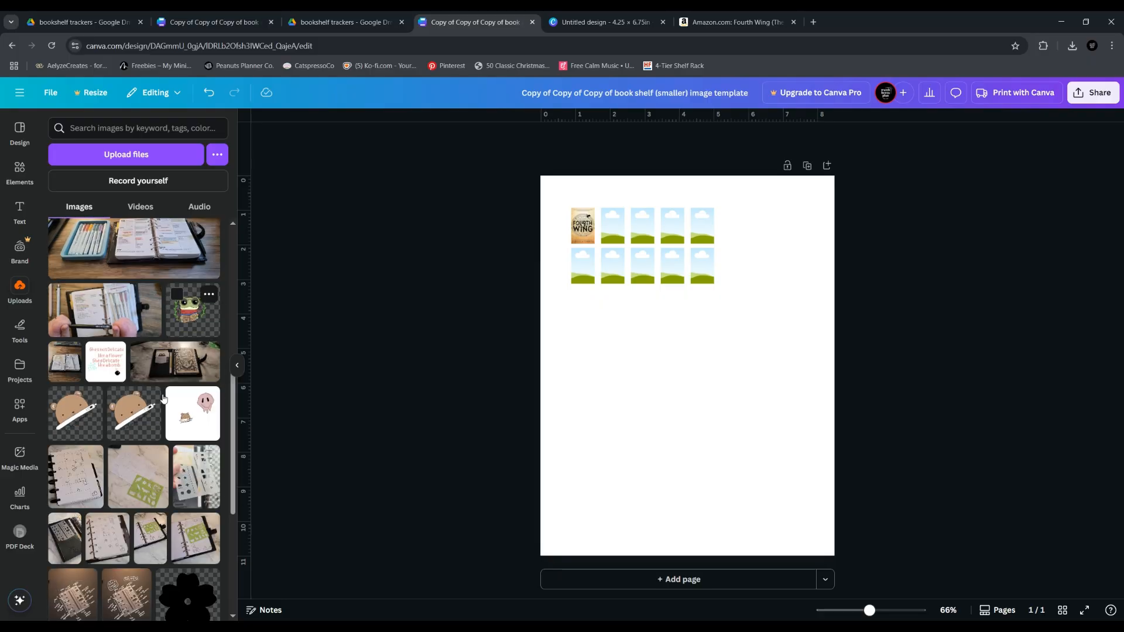
{"action": "scroll", "coordinate": [124, 448], "scroll_direction": "down", "scroll_amount": 4}
{"action": "left_click", "coordinate": [126, 381]}
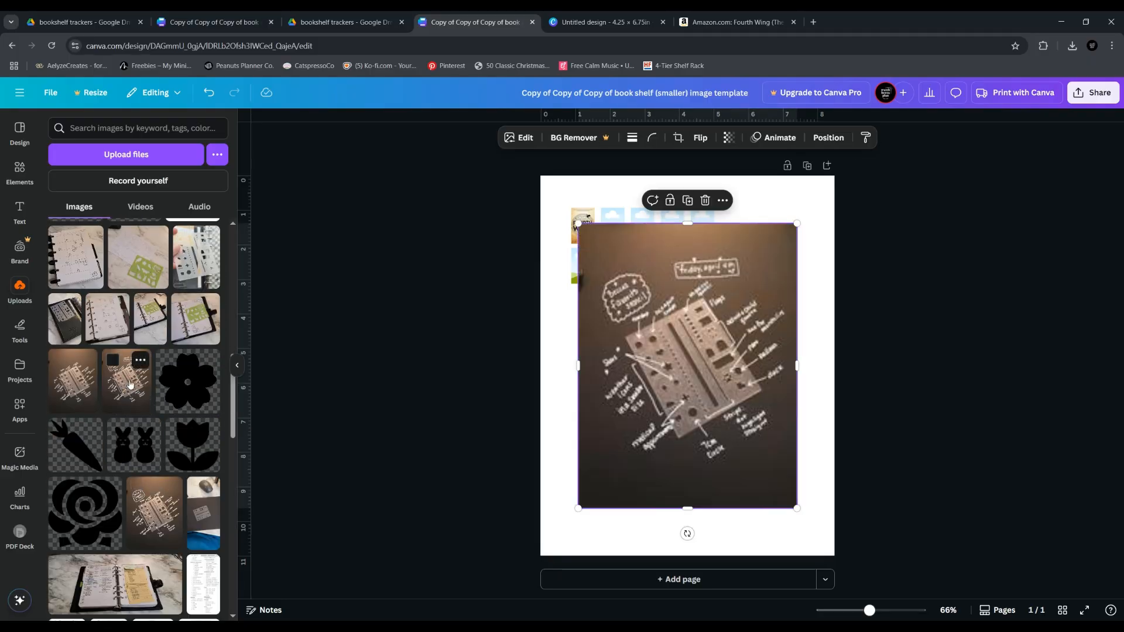
Rotate the stencil photo 90 degrees clockwise, shrink it and place it in the empty area below the picture frames
{"action": "left_click", "coordinate": [236, 365]}
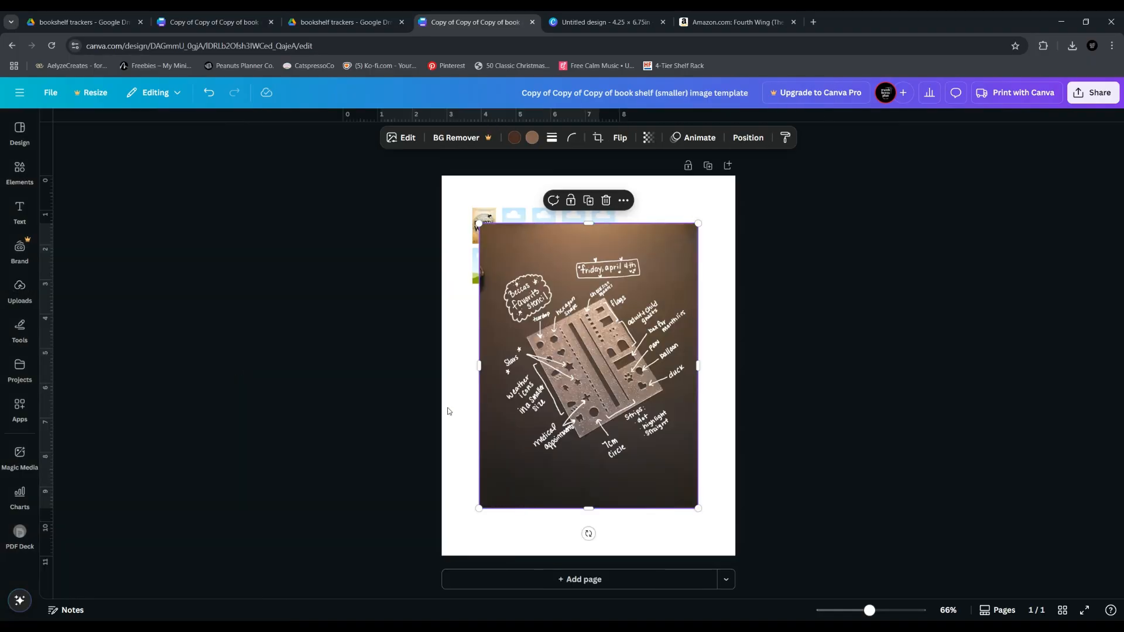
{"action": "left_click_drag", "start_coordinate": [588, 533], "coordinate": [376, 367]}
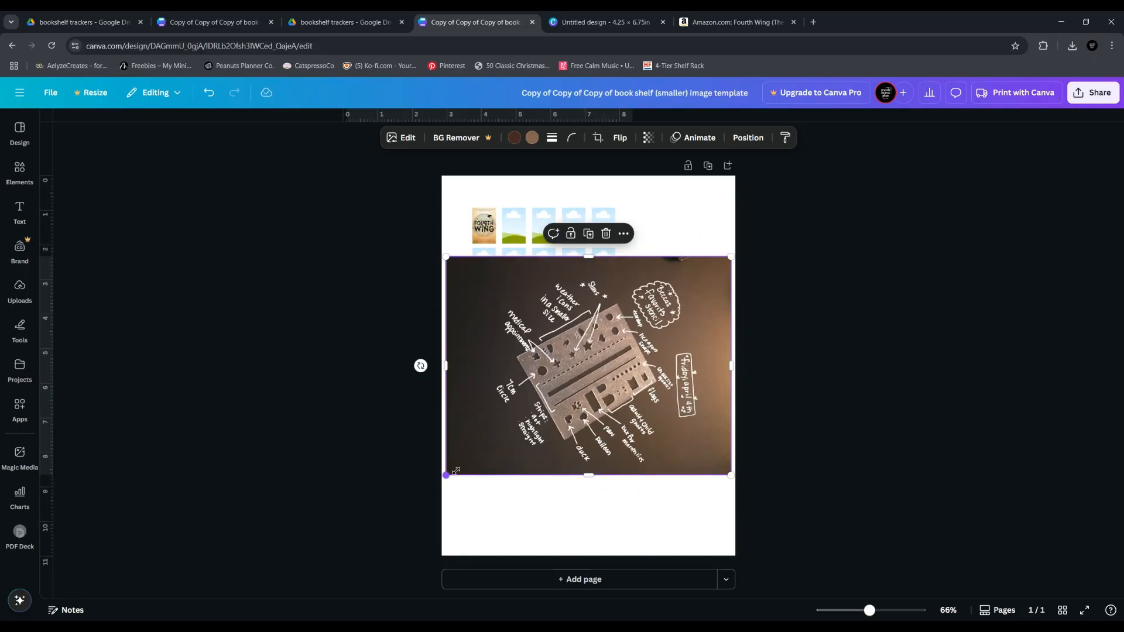
{"action": "left_click_drag", "start_coordinate": [448, 477], "coordinate": [580, 395]}
{"action": "left_click_drag", "start_coordinate": [650, 319], "coordinate": [562, 428]}
{"action": "left_click", "coordinate": [305, 413]}
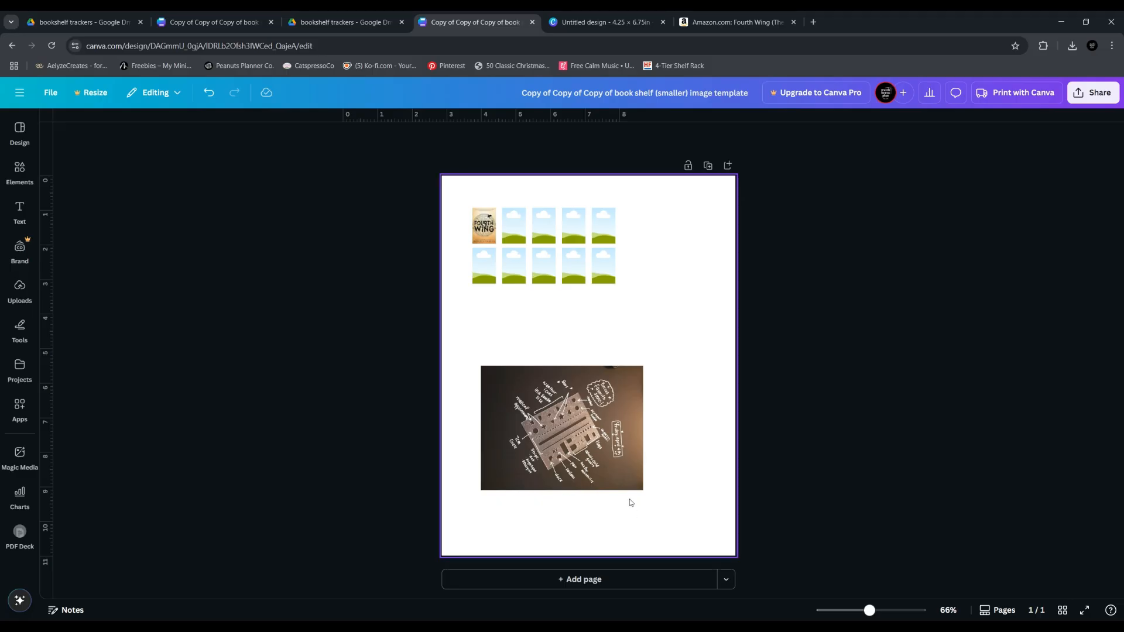
Remove the stencil photo from the page and undo all edits back to the template's full grid of empty frames
{"action": "left_click", "coordinate": [592, 433]}
{"action": "left_click_drag", "start_coordinate": [591, 434], "coordinate": [334, 419]}
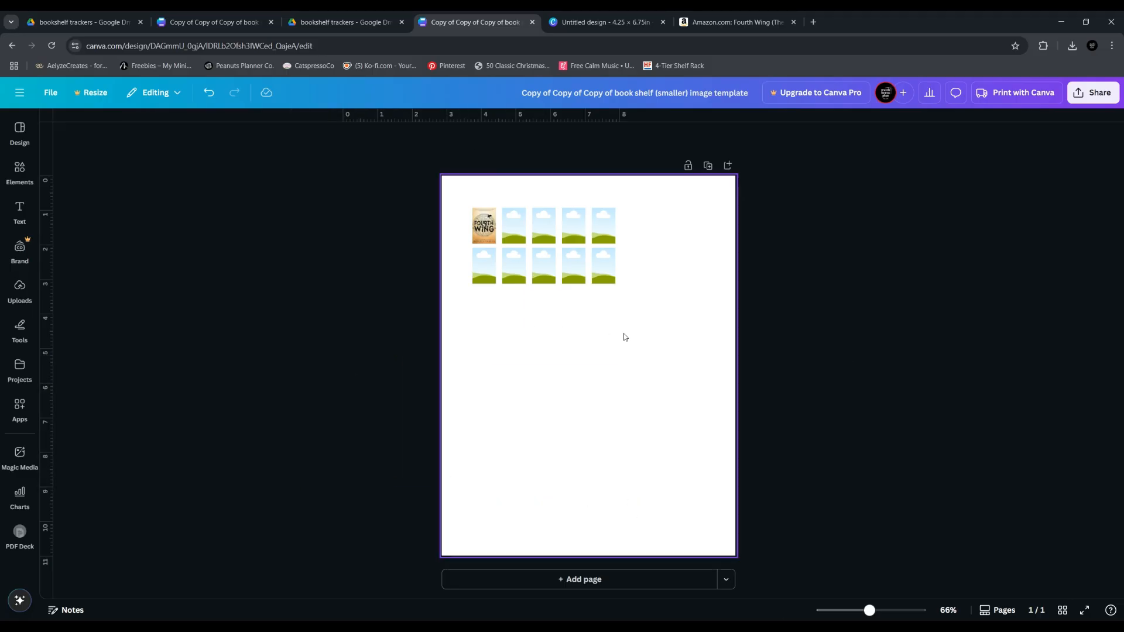
{"action": "key", "text": "ctrl+z"}
{"action": "key", "text": "ctrl+z"}
{"action": "key", "text": "ctrl+z"}
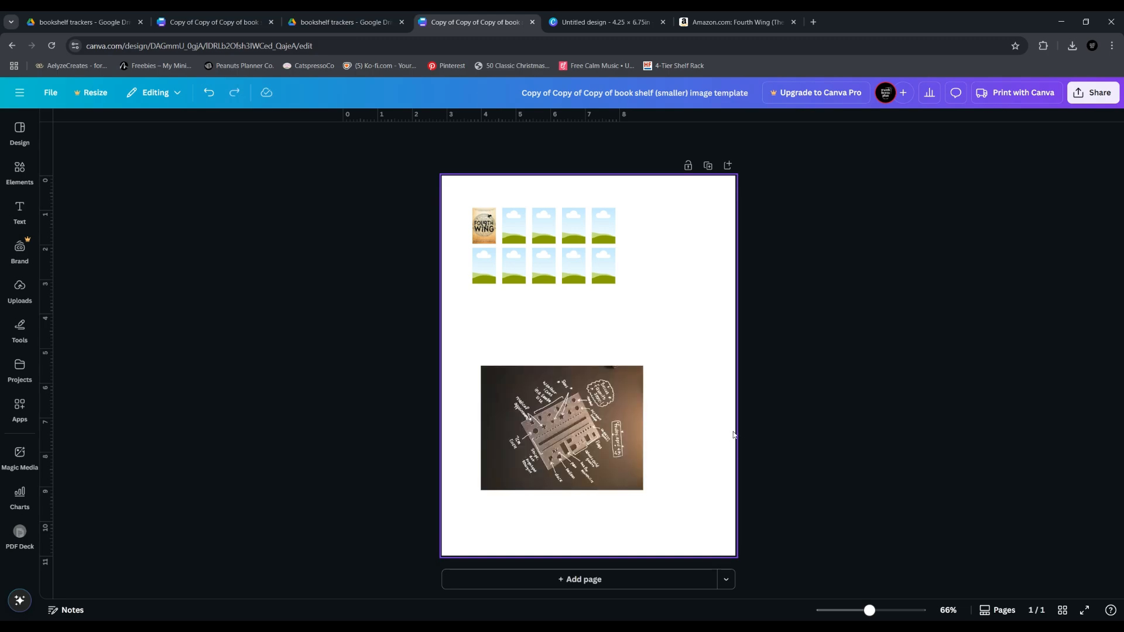
{"action": "key", "text": "ctrl+z"}
{"action": "key", "text": "ctrl+z"}
{"action": "key", "text": "ctrl+z"}
{"action": "key", "text": "ctrl+z"}
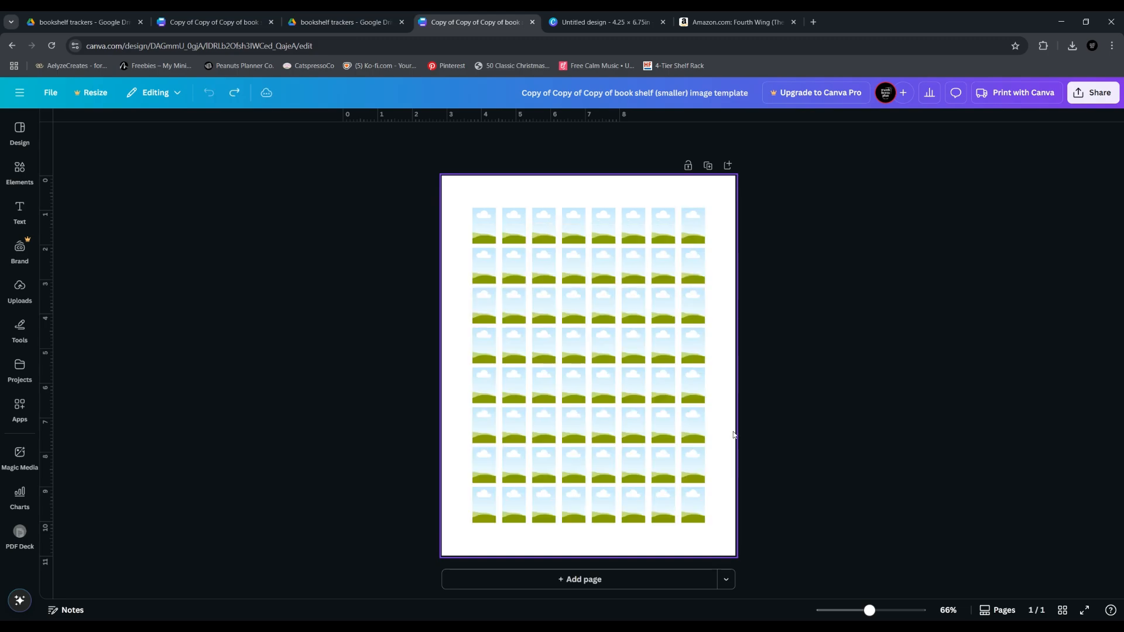
Compare the row of four frames in the untitled 4.25 × 6.75 in design with the full template grid, ending in the untitled design
{"action": "key", "text": "ctrl+Tab"}
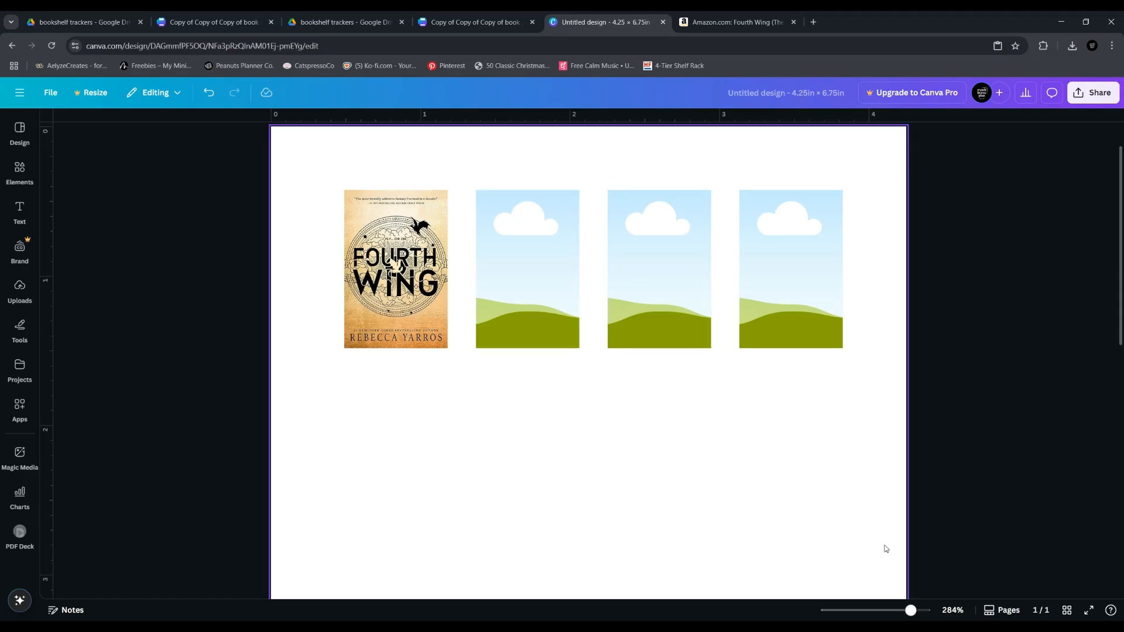
{"action": "left_click_drag", "start_coordinate": [910, 610], "coordinate": [889, 610]}
{"action": "left_click_drag", "start_coordinate": [482, 291], "coordinate": [680, 258]}
{"action": "left_click", "coordinate": [678, 316]}
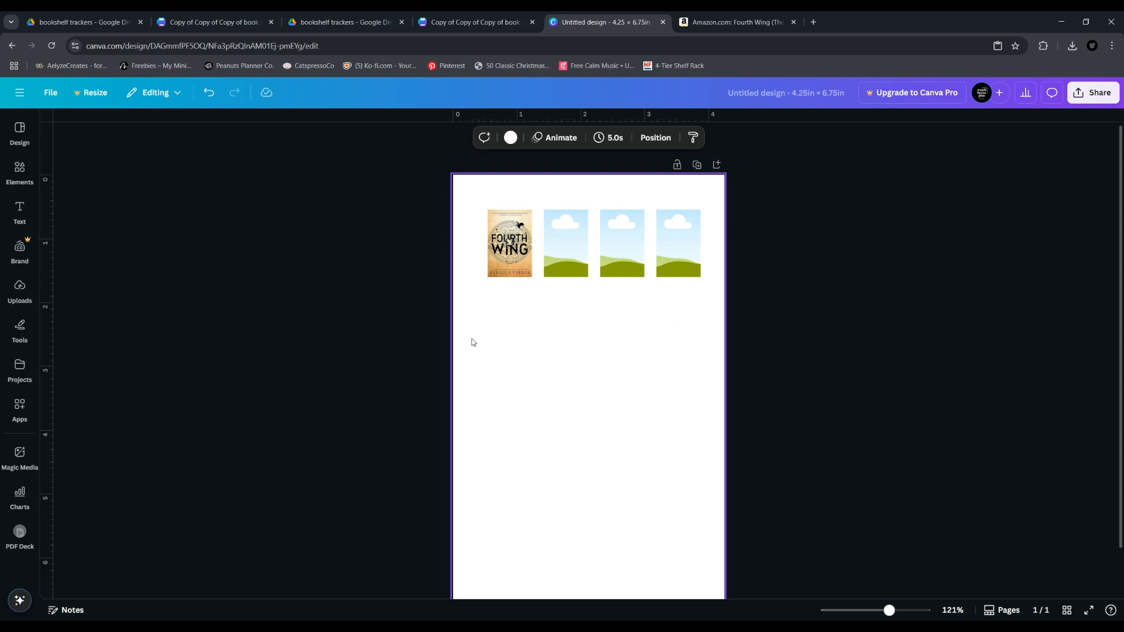
{"action": "left_click", "coordinate": [475, 22]}
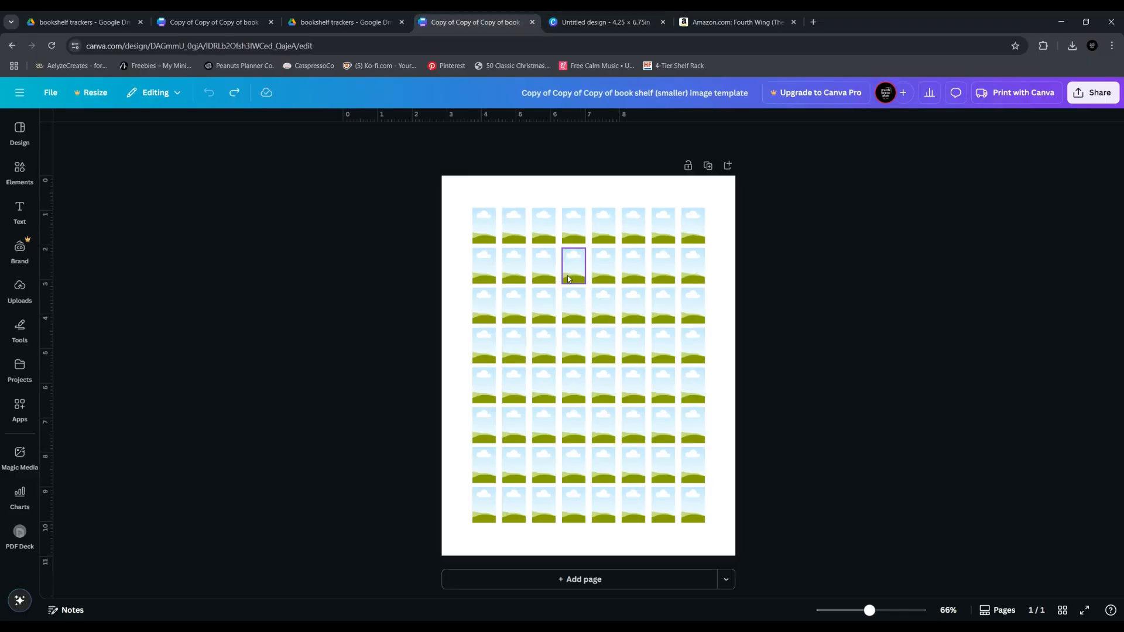
{"action": "left_click", "coordinate": [578, 26]}
Insert a square picture frame and narrow it to the portrait proportions of a book cover
{"action": "mouse_move", "coordinate": [29, 344]}
{"action": "left_click", "coordinate": [19, 290]}
{"action": "left_click", "coordinate": [19, 171]}
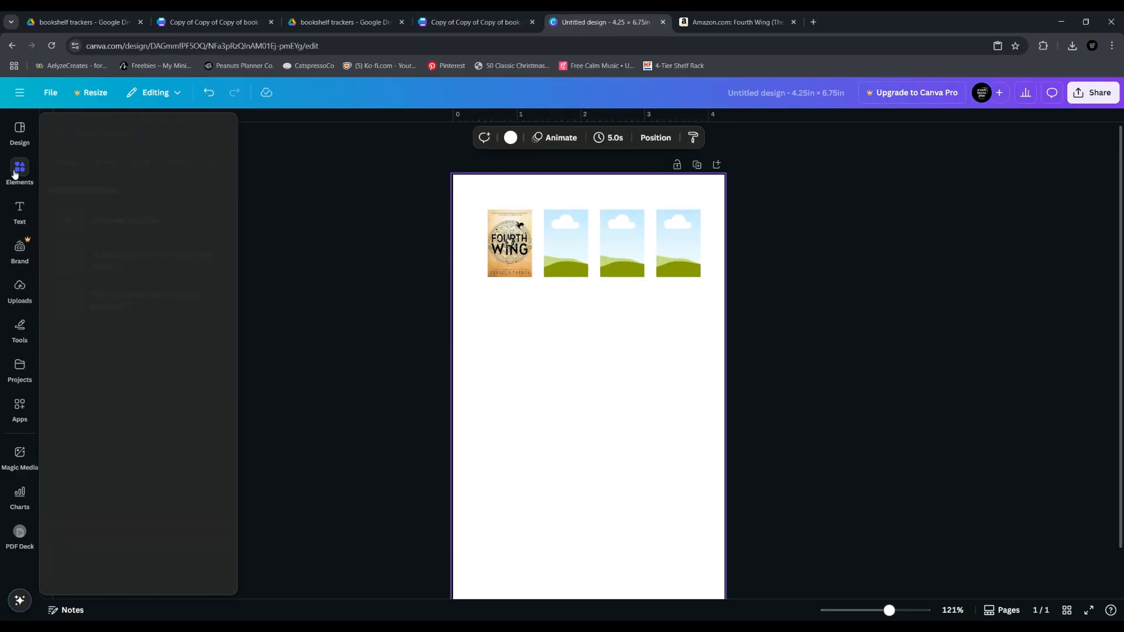
{"action": "scroll", "coordinate": [68, 452], "scroll_direction": "down", "scroll_amount": 20}
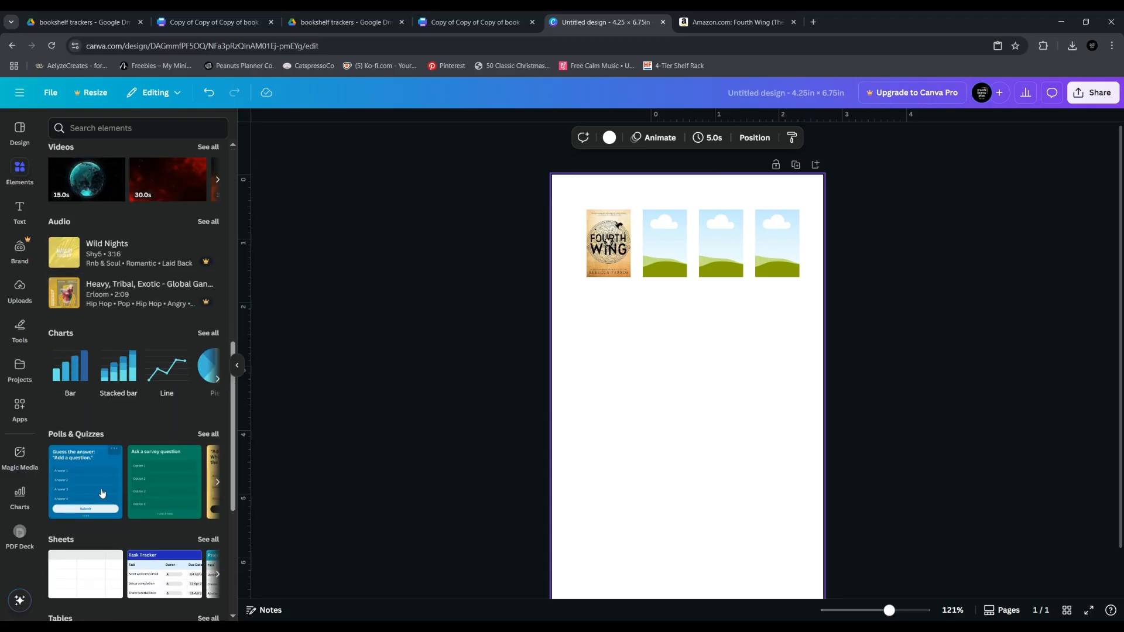
{"action": "left_click", "coordinate": [69, 452]}
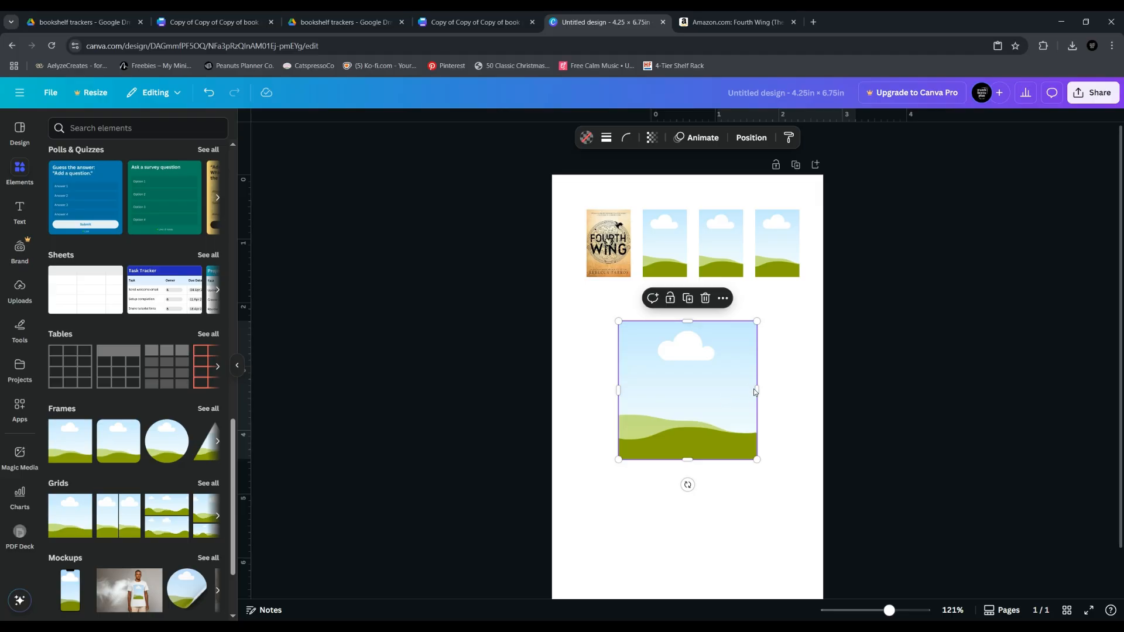
{"action": "left_click_drag", "start_coordinate": [754, 389], "coordinate": [700, 394]}
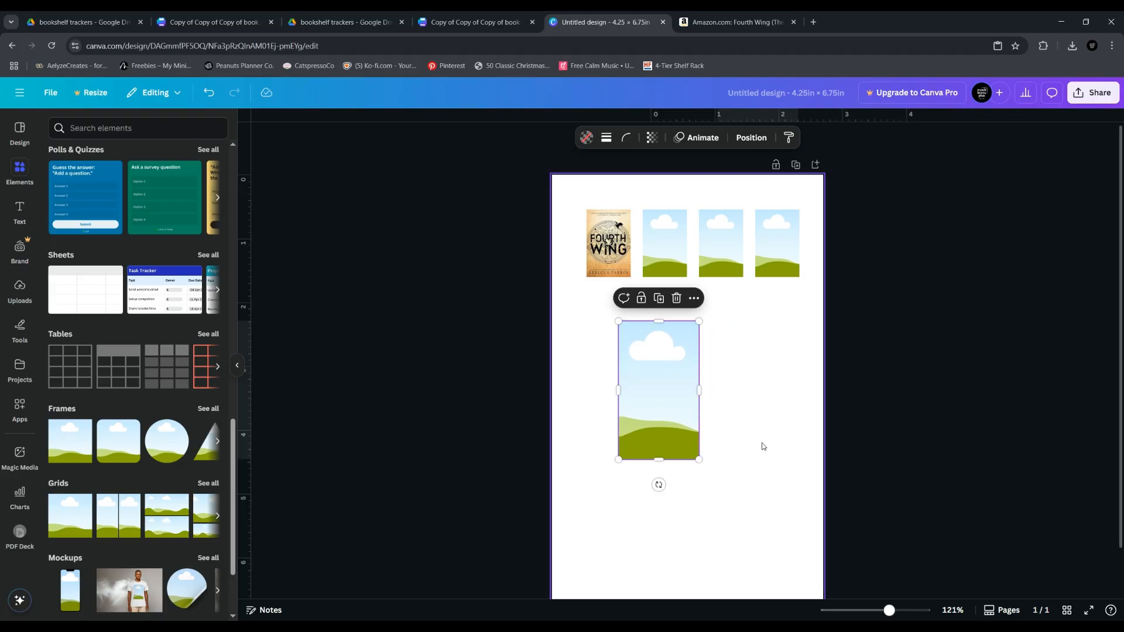
{"action": "left_click_drag", "start_coordinate": [700, 400], "coordinate": [718, 391]}
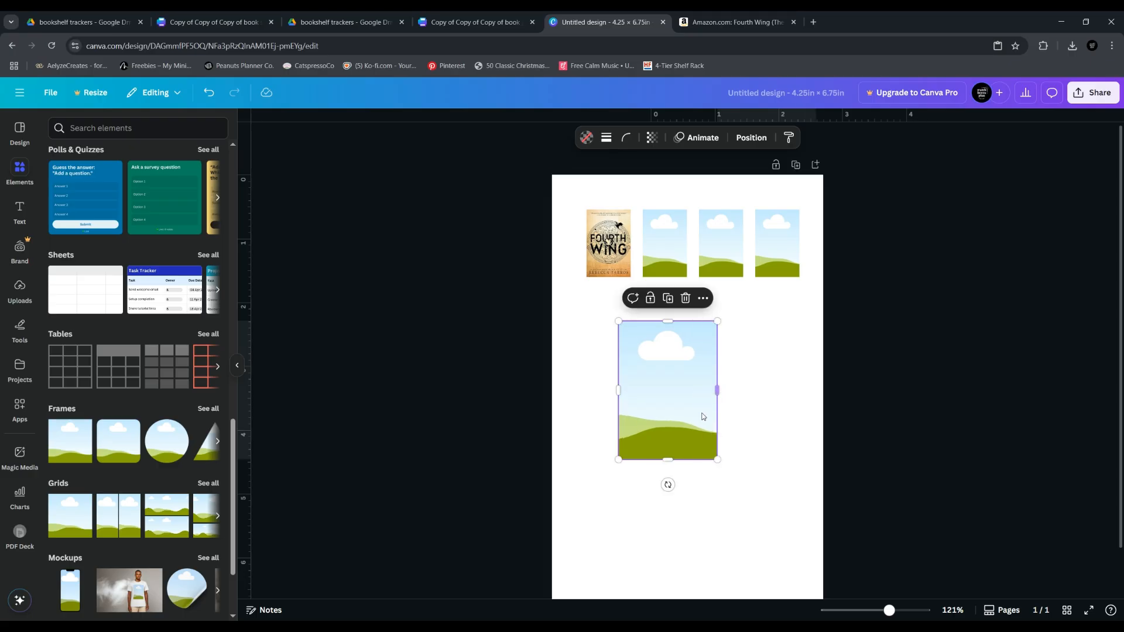
Move the new frame directly below the Fourth Wing cover, aligned with its left edge, and scale it down to the cover's width
{"action": "left_click_drag", "start_coordinate": [692, 415], "coordinate": [655, 302]}
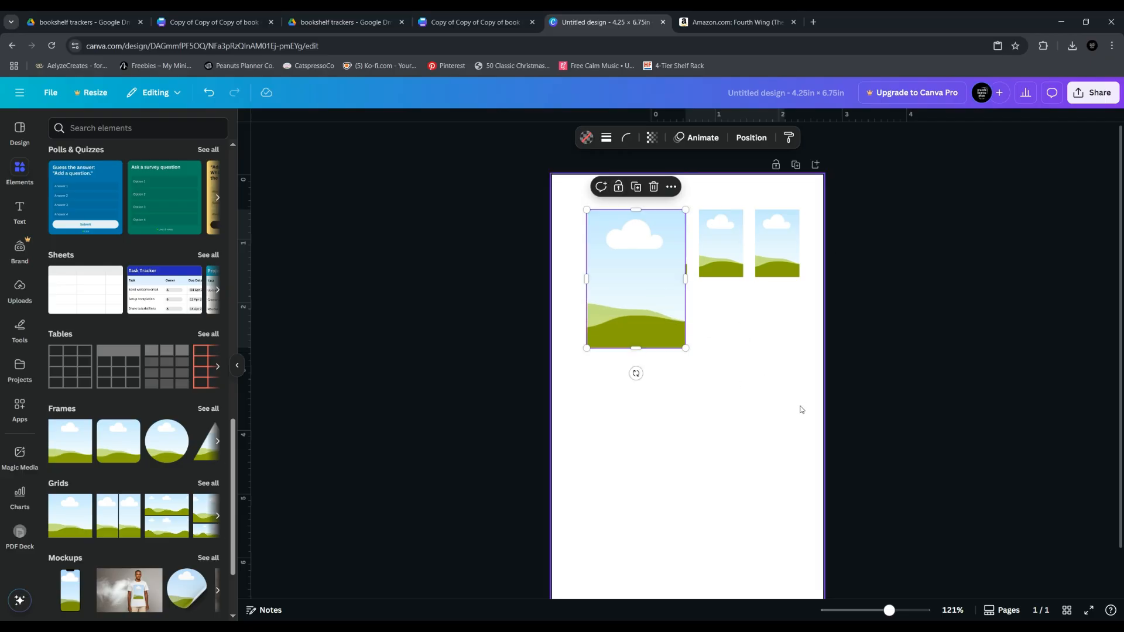
{"action": "left_click_drag", "start_coordinate": [637, 304], "coordinate": [652, 455]}
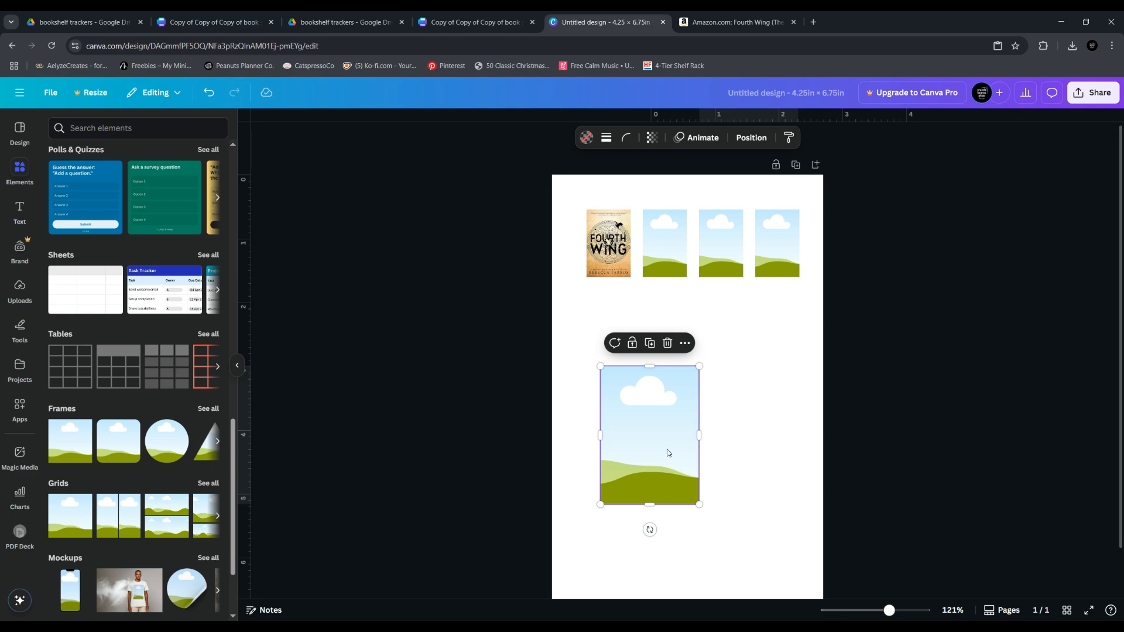
{"action": "left_click", "coordinate": [754, 439]}
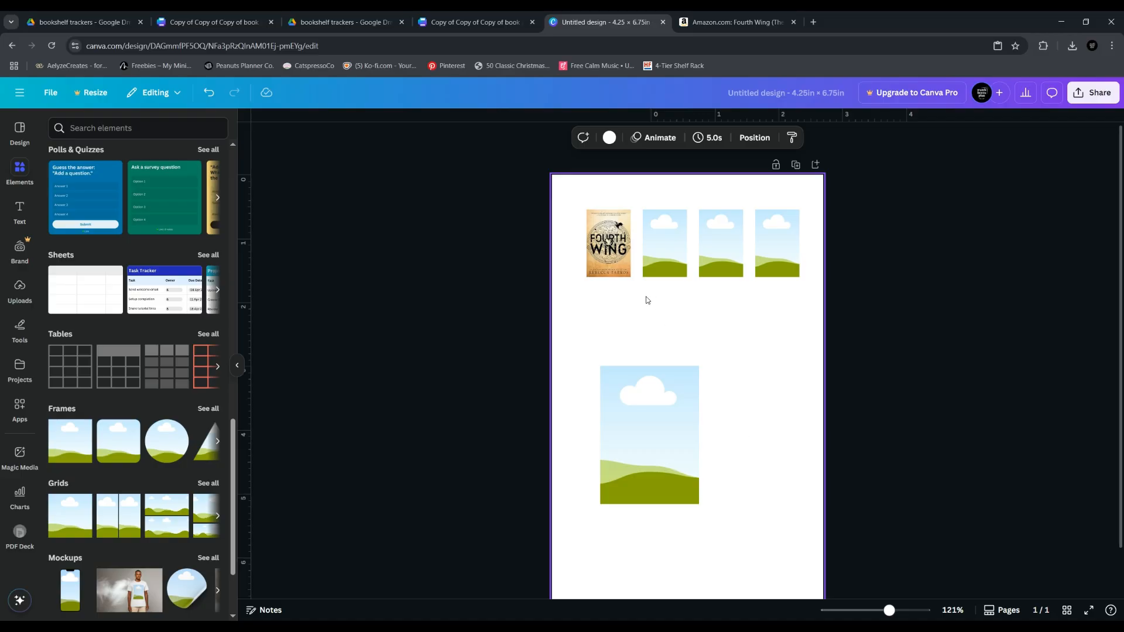
{"action": "left_click_drag", "start_coordinate": [650, 405], "coordinate": [636, 323]}
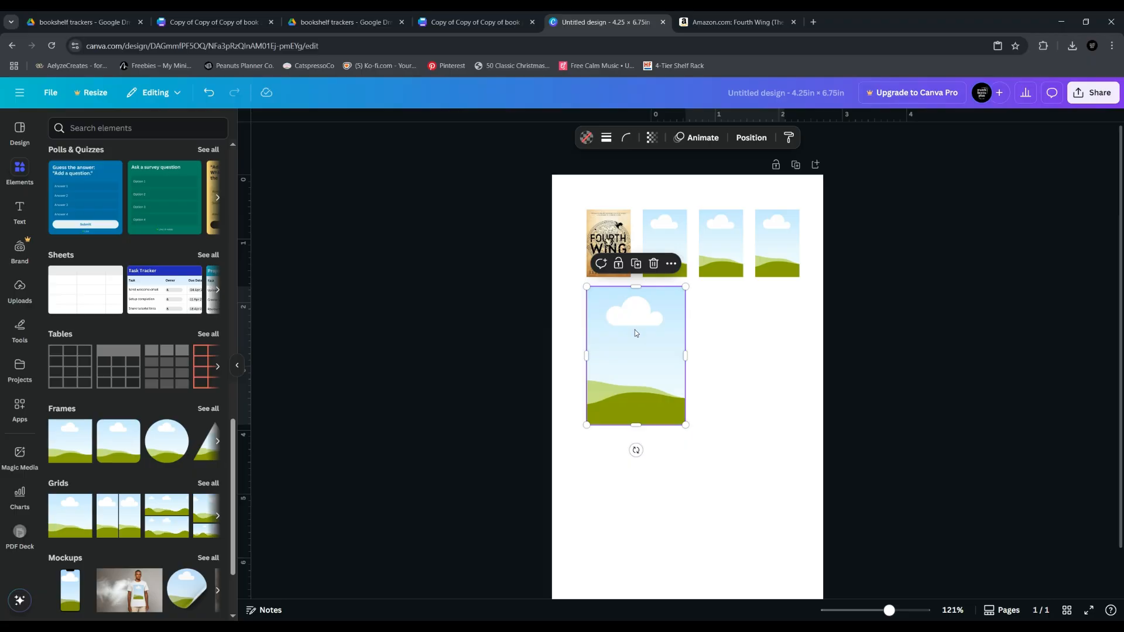
{"action": "left_click_drag", "start_coordinate": [687, 425], "coordinate": [642, 339]}
{"action": "left_click", "coordinate": [670, 374]}
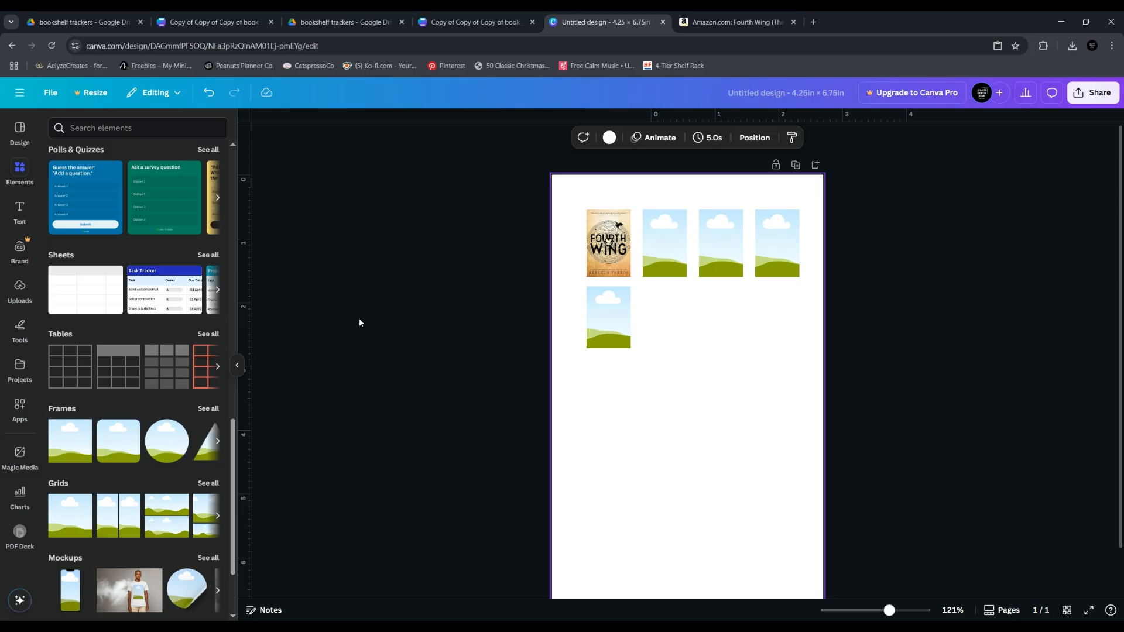
Open book shelf trackers - prs+.pdf from the bookshelf trackers folder in Google Drive to examine its outlined cover boxes
{"action": "scroll", "coordinate": [119, 344], "scroll_direction": "up", "scroll_amount": 10}
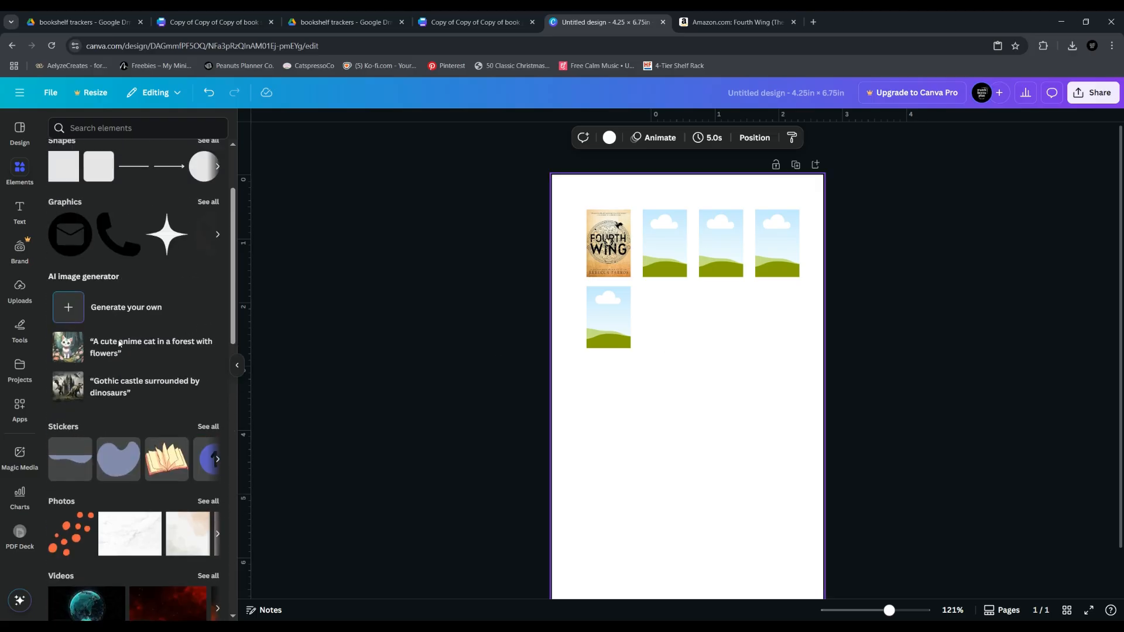
{"action": "scroll", "coordinate": [117, 343], "scroll_direction": "up", "scroll_amount": 3}
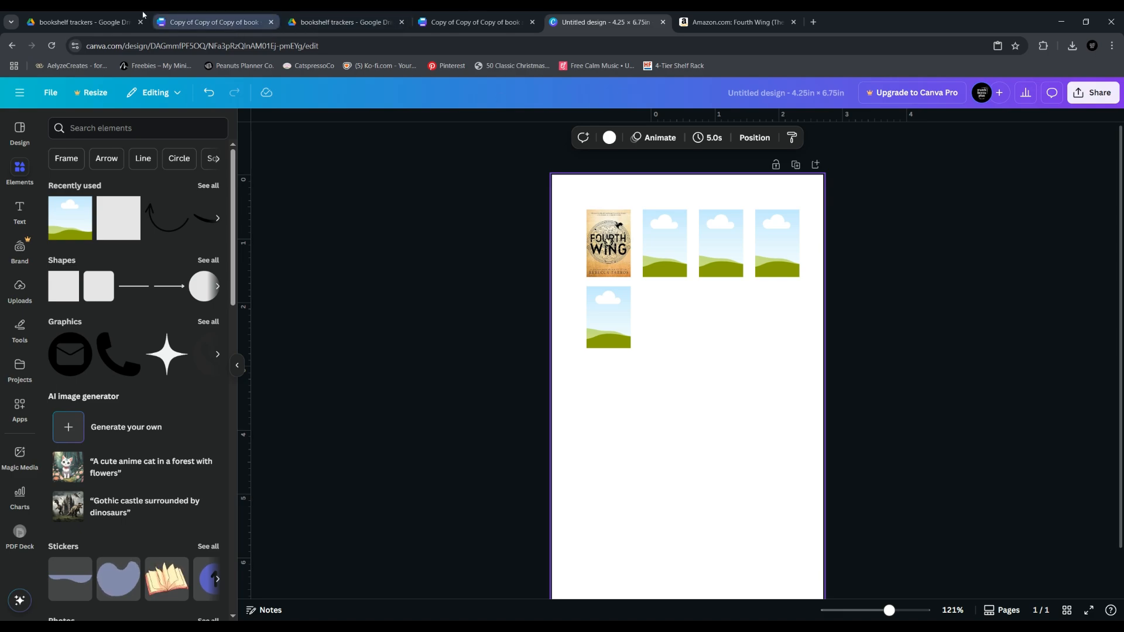
{"action": "left_click", "coordinate": [79, 21]}
{"action": "left_click", "coordinate": [248, 420]}
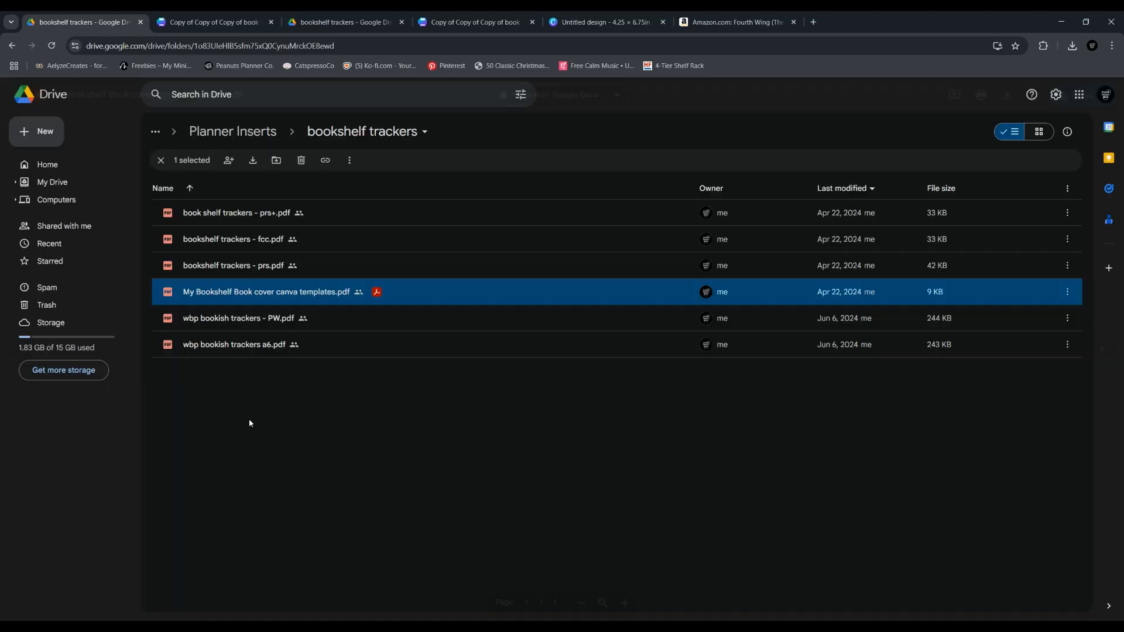
{"action": "left_click", "coordinate": [248, 215]}
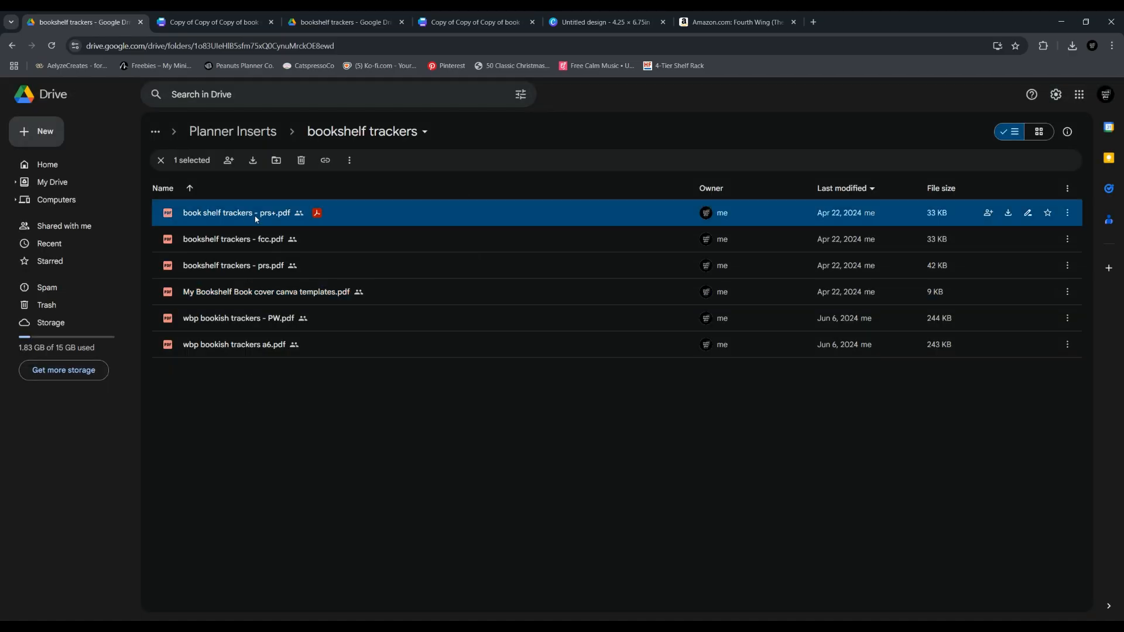
{"action": "double_click", "coordinate": [264, 215]}
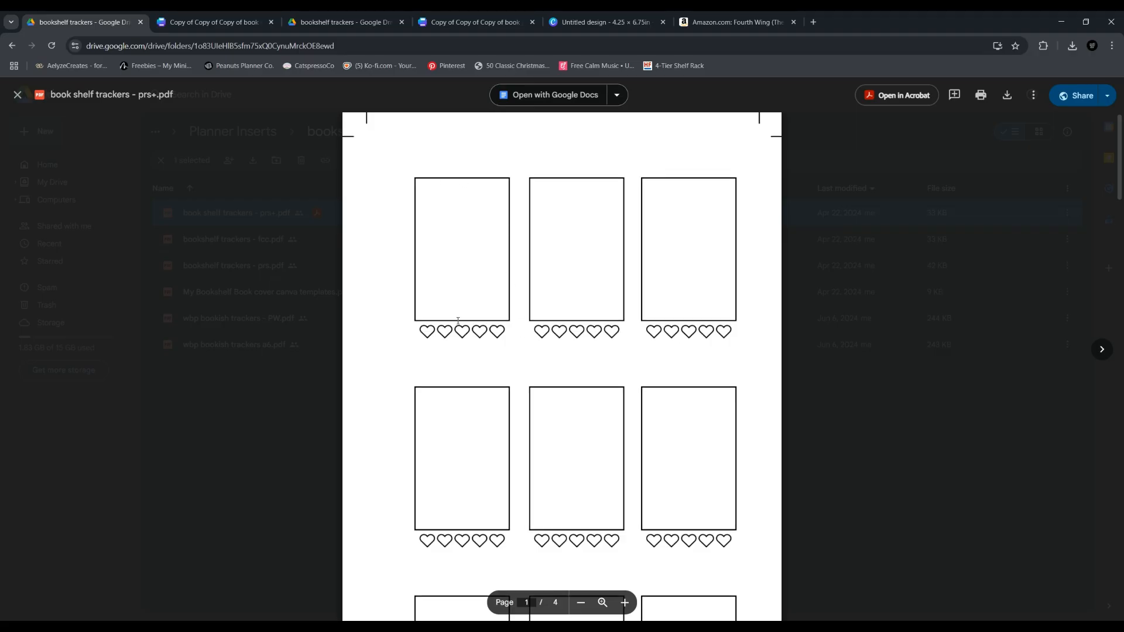
Back in the untitled Canva design, add a square shape and place it over the frame below the cover, aligned to its upper-left corner
{"action": "left_click", "coordinate": [603, 22]}
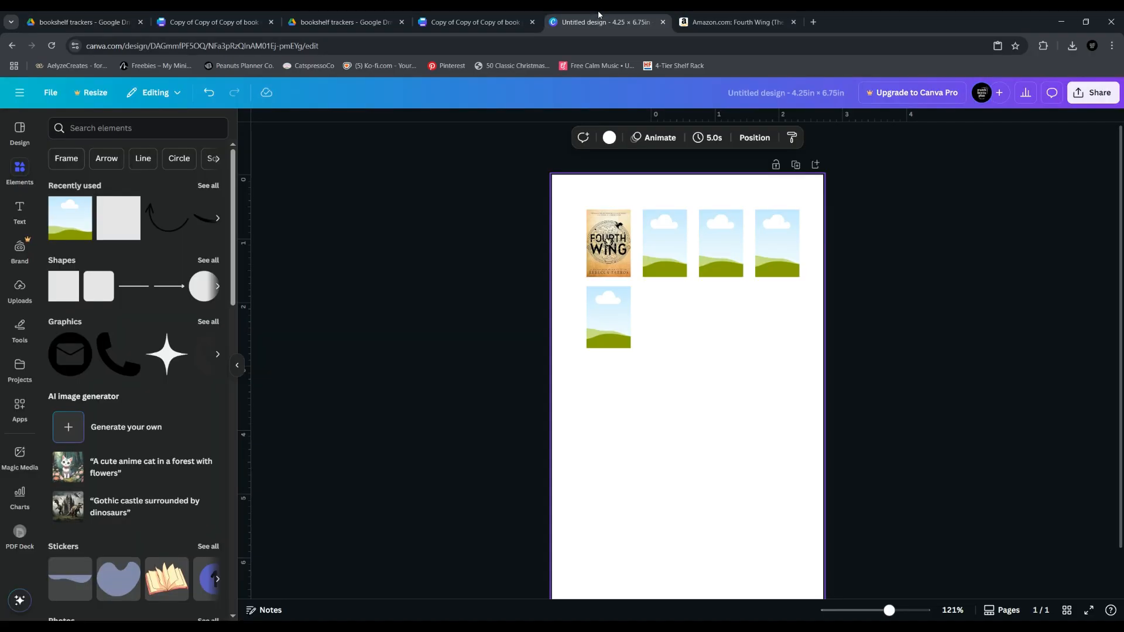
{"action": "left_click", "coordinate": [58, 299]}
{"action": "left_click_drag", "start_coordinate": [703, 410], "coordinate": [654, 353]}
{"action": "left_click_drag", "start_coordinate": [892, 612], "coordinate": [917, 612]}
{"action": "scroll", "coordinate": [551, 509], "scroll_direction": "up", "scroll_amount": 4}
{"action": "scroll", "coordinate": [538, 467], "scroll_direction": "down", "scroll_amount": 2}
{"action": "left_click_drag", "start_coordinate": [502, 341], "coordinate": [473, 326]}
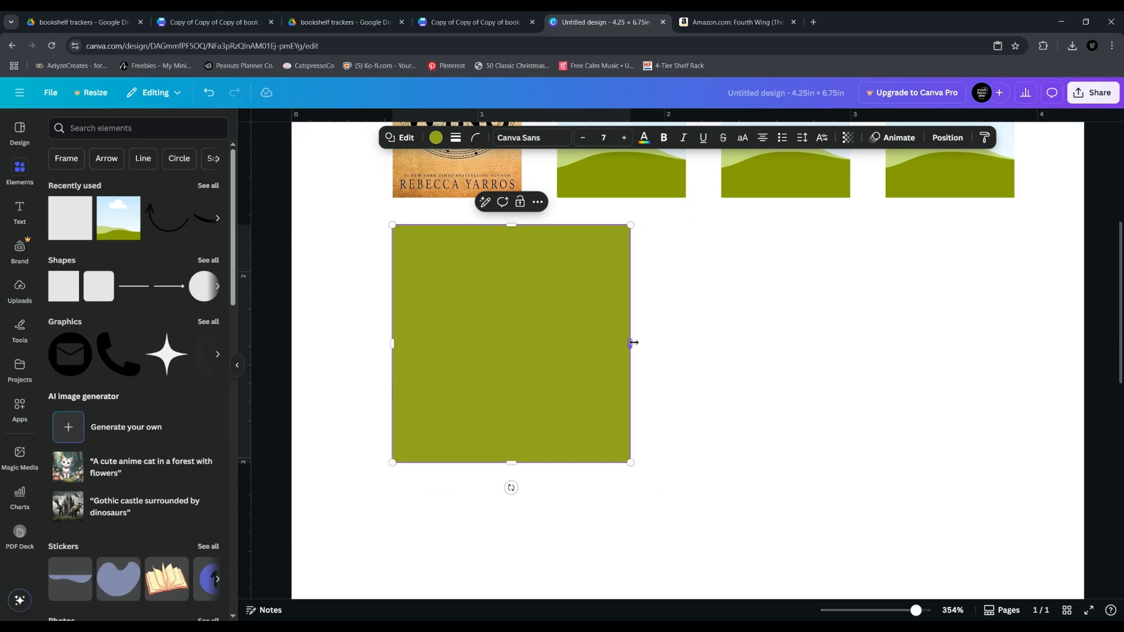
Reduce the square shape's width and height so that it exactly covers the frame beneath it
{"action": "left_click_drag", "start_coordinate": [633, 342], "coordinate": [522, 343]}
{"action": "left_click_drag", "start_coordinate": [462, 464], "coordinate": [478, 405]}
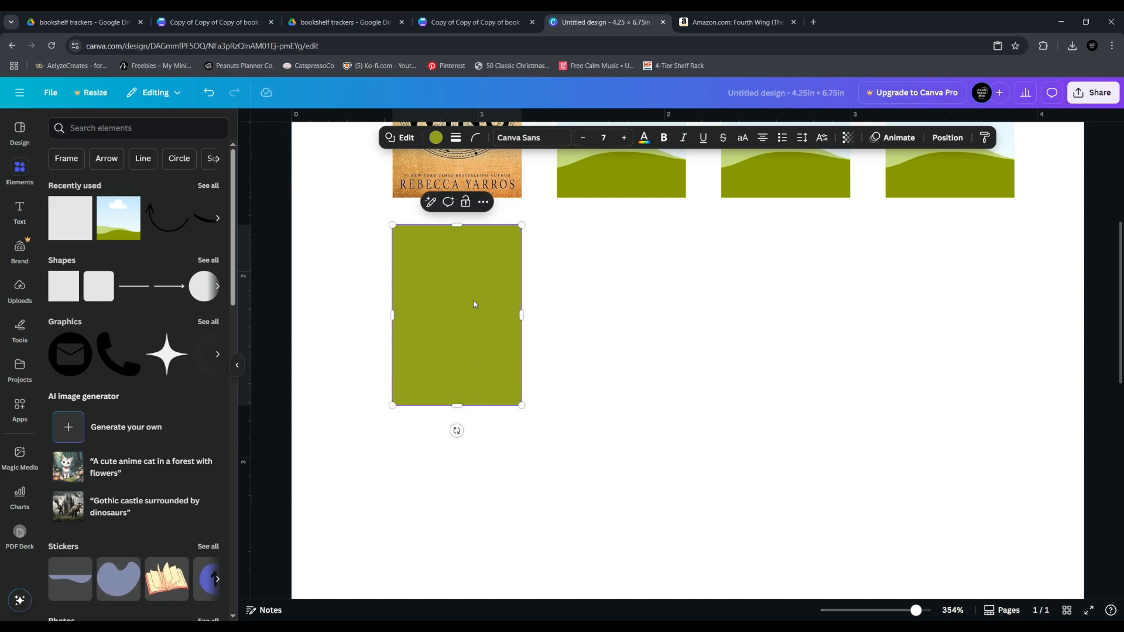
{"action": "mouse_move", "coordinate": [468, 319]}
{"action": "left_mouse_down"}
{"action": "mouse_move", "coordinate": [629, 332]}
{"action": "mouse_move", "coordinate": [470, 325]}
{"action": "left_mouse_up"}
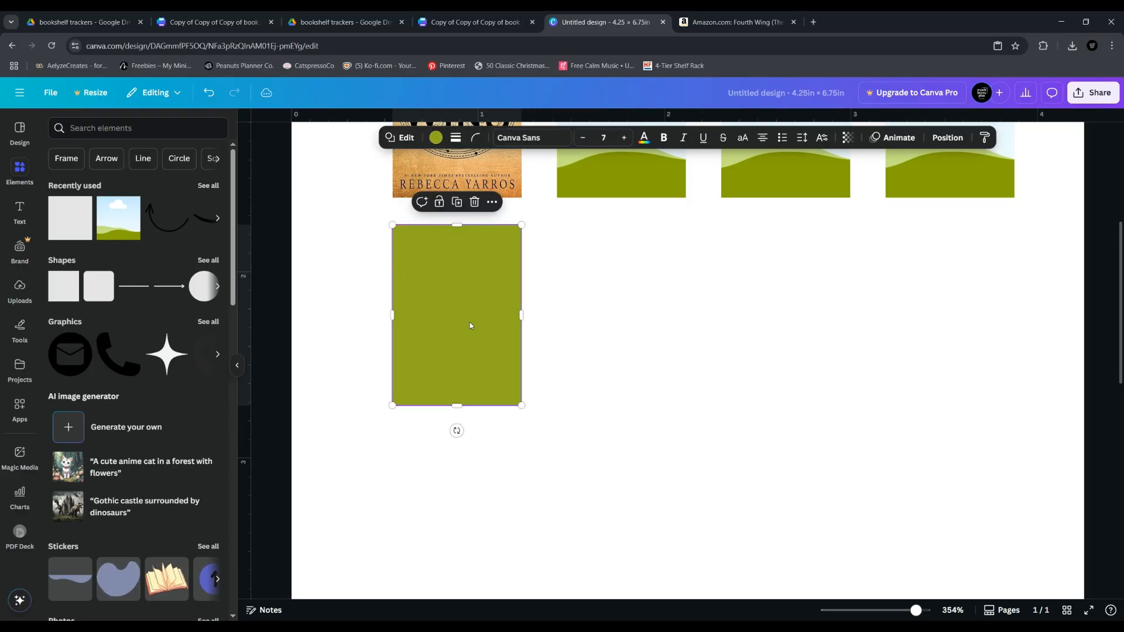
Remove the fill color of the square covering the frame and give it a solid border with weight 1
{"action": "left_click", "coordinate": [436, 139]}
{"action": "left_click", "coordinate": [89, 208]}
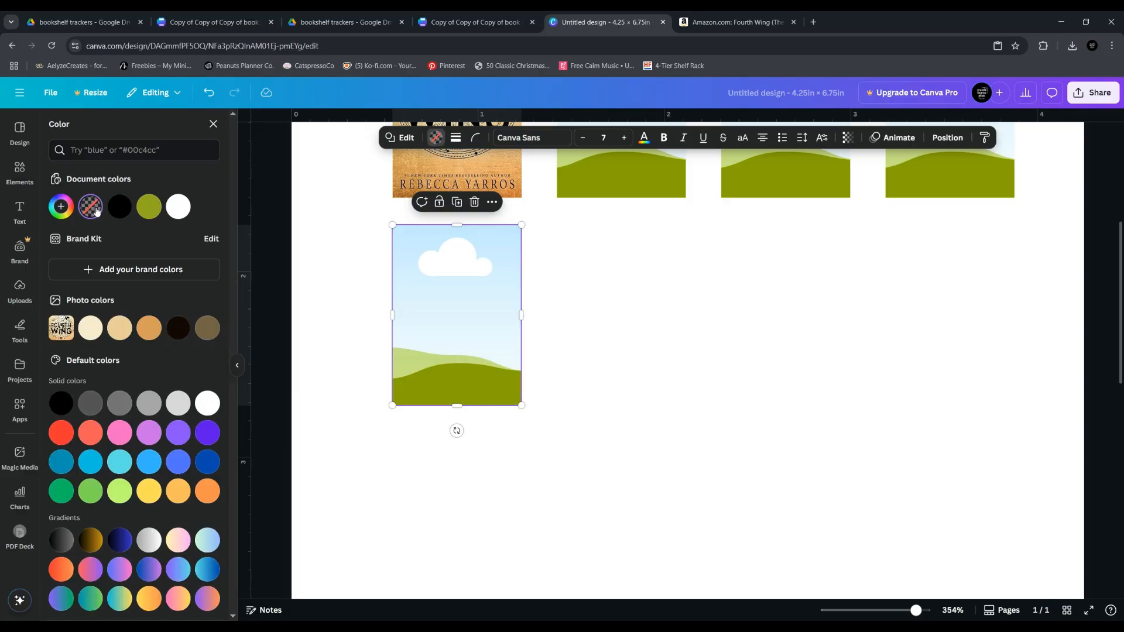
{"action": "left_click", "coordinate": [456, 138]}
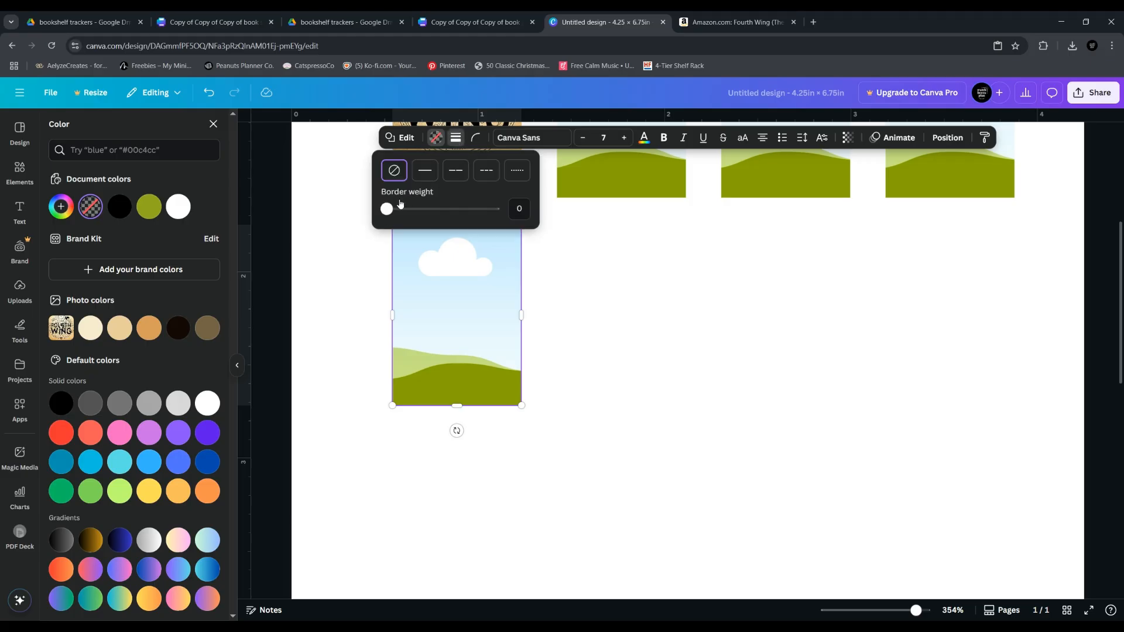
{"action": "left_click_drag", "start_coordinate": [387, 211], "coordinate": [388, 211]}
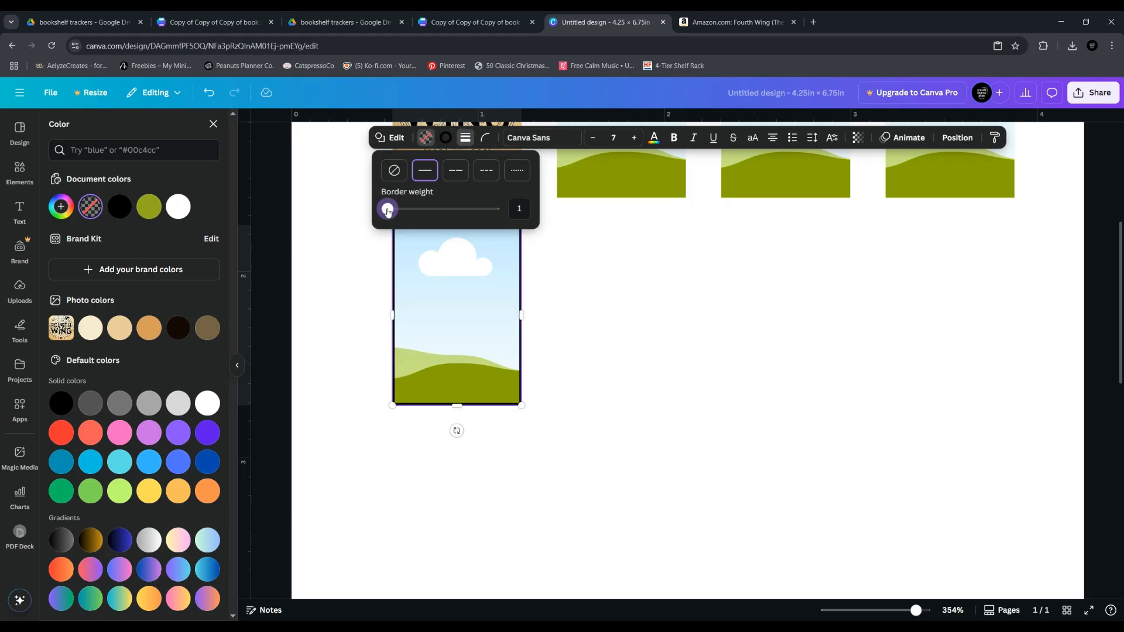
Try a tan photo color and a medium gray default color on the square's border
{"action": "left_click", "coordinate": [445, 140]}
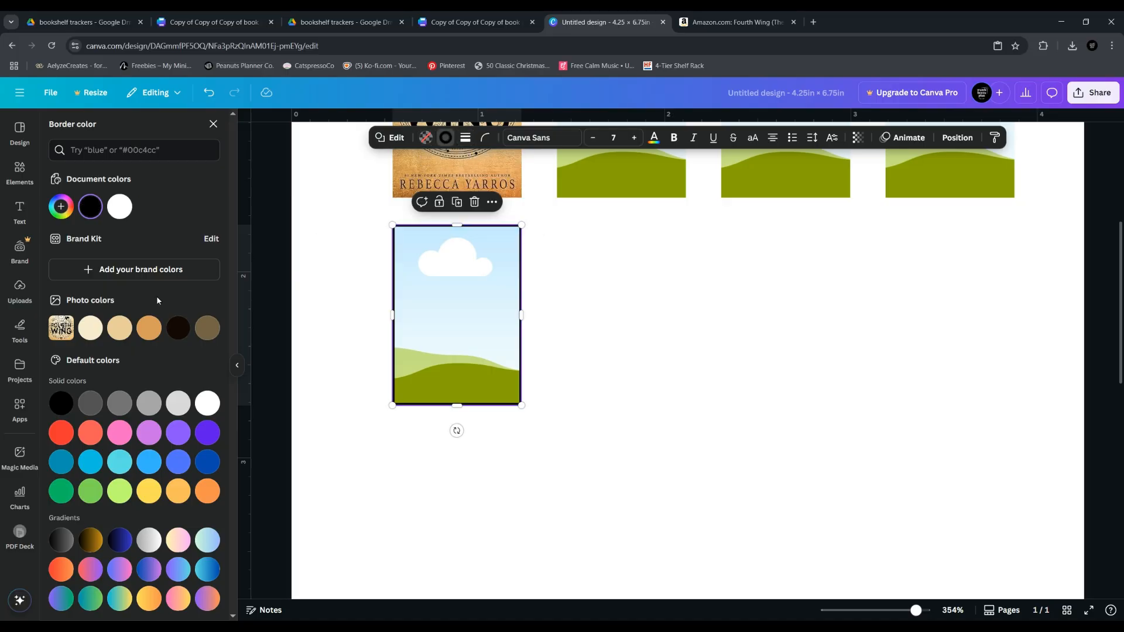
{"action": "left_click", "coordinate": [148, 331]}
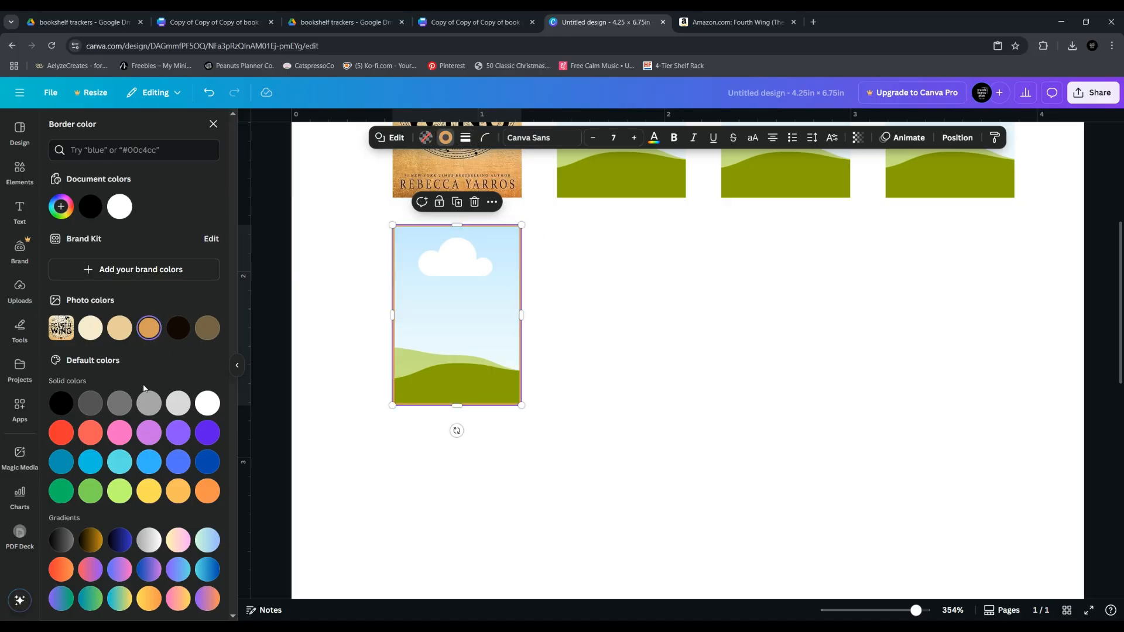
{"action": "left_click", "coordinate": [120, 404]}
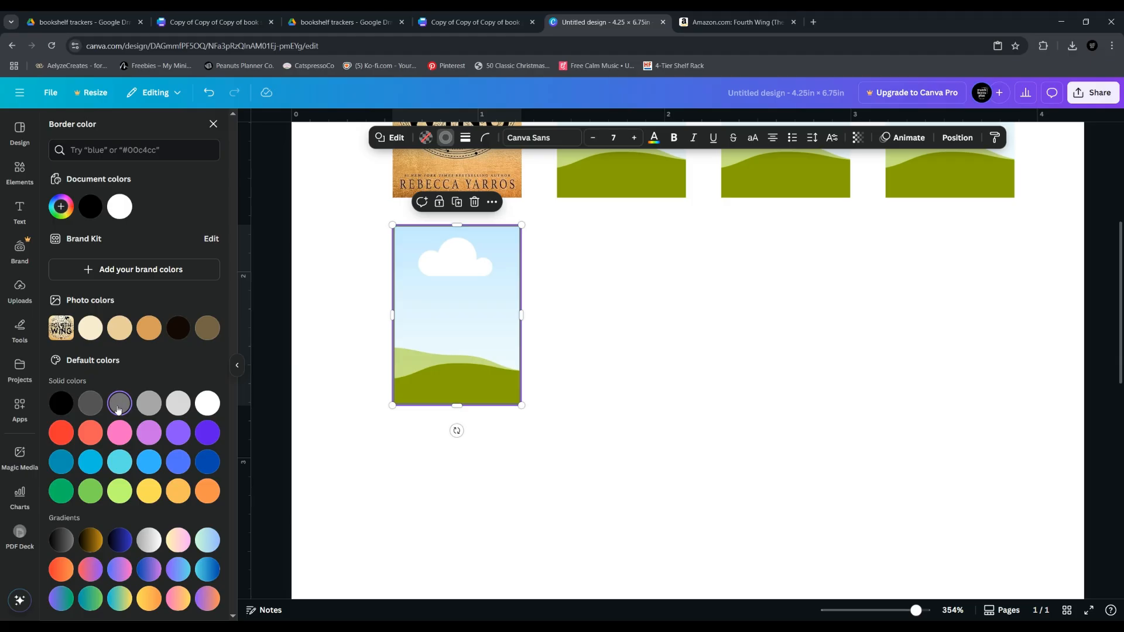
{"action": "left_click", "coordinate": [472, 142]}
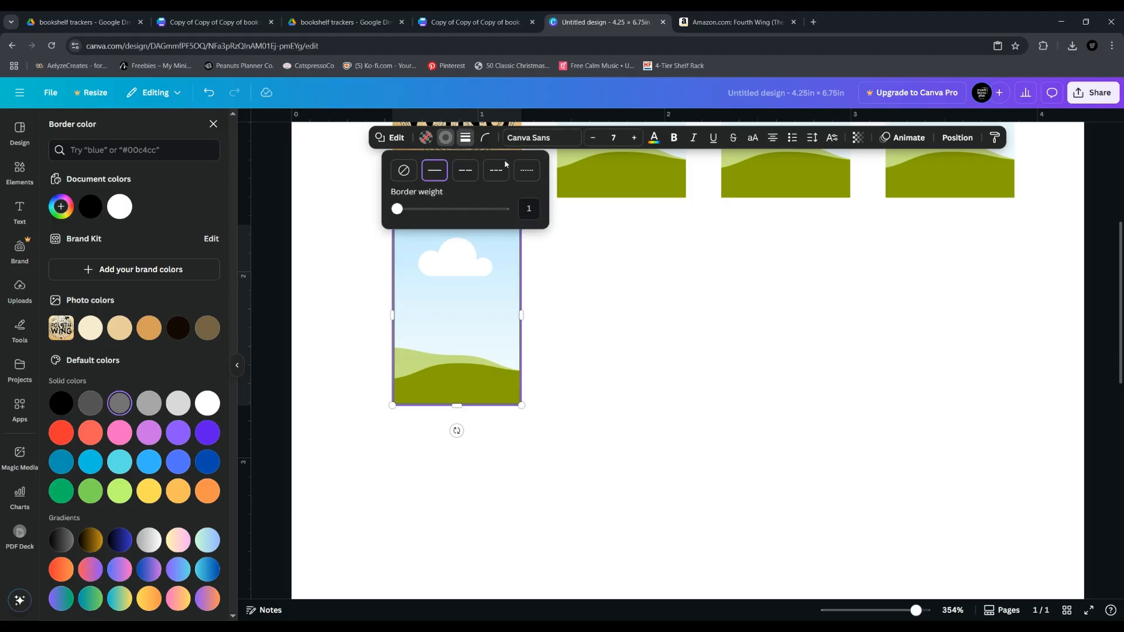
Move the outlined square off the frame to the empty space beside it, aligned under the second frame of the upper row
{"action": "left_click", "coordinate": [624, 356]}
{"action": "left_click", "coordinate": [625, 356]}
{"action": "left_click_drag", "start_coordinate": [432, 302], "coordinate": [597, 301]}
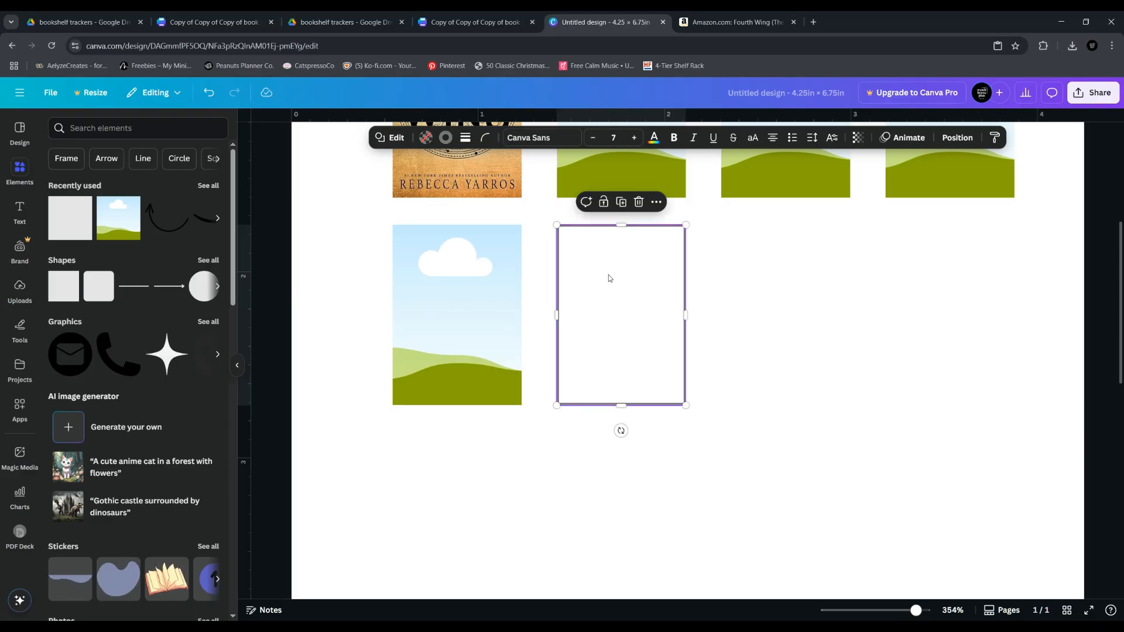
{"action": "left_click", "coordinate": [767, 343]}
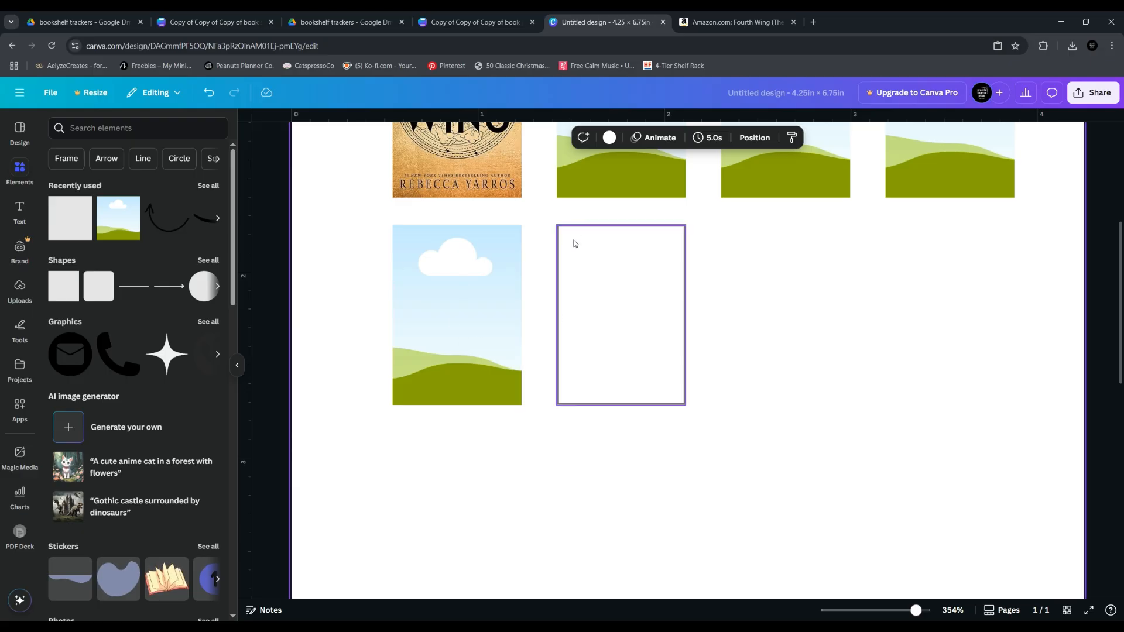
Change the outlined square's border from solid to the short-dash style
{"action": "left_click", "coordinate": [614, 313]}
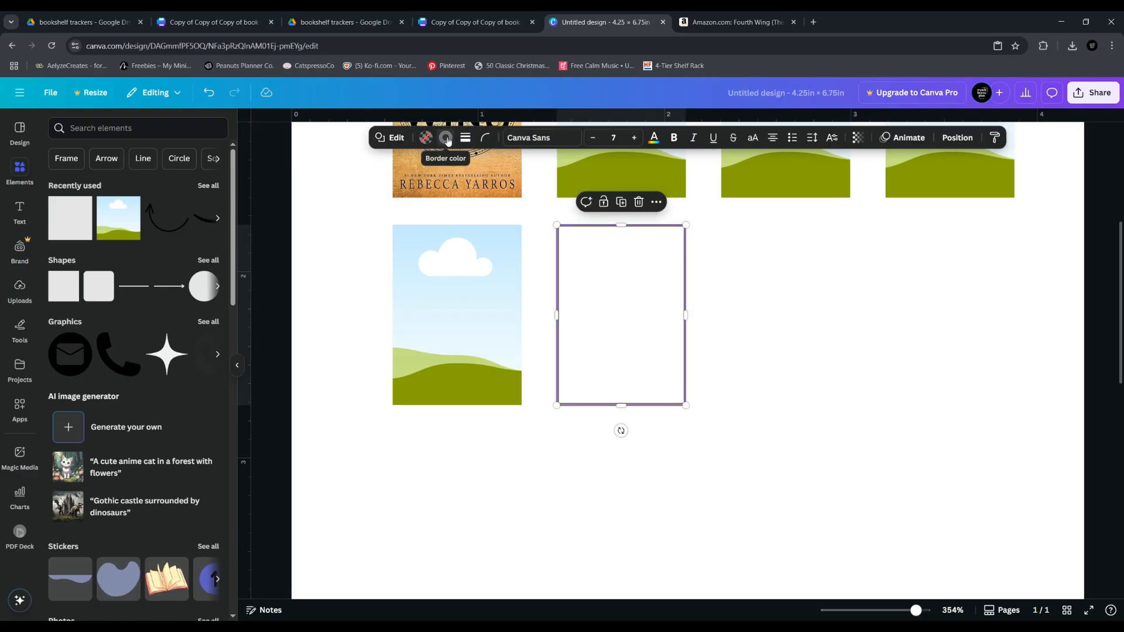
{"action": "left_click", "coordinate": [465, 137]}
{"action": "left_click", "coordinate": [473, 171]}
{"action": "left_click", "coordinate": [496, 170]}
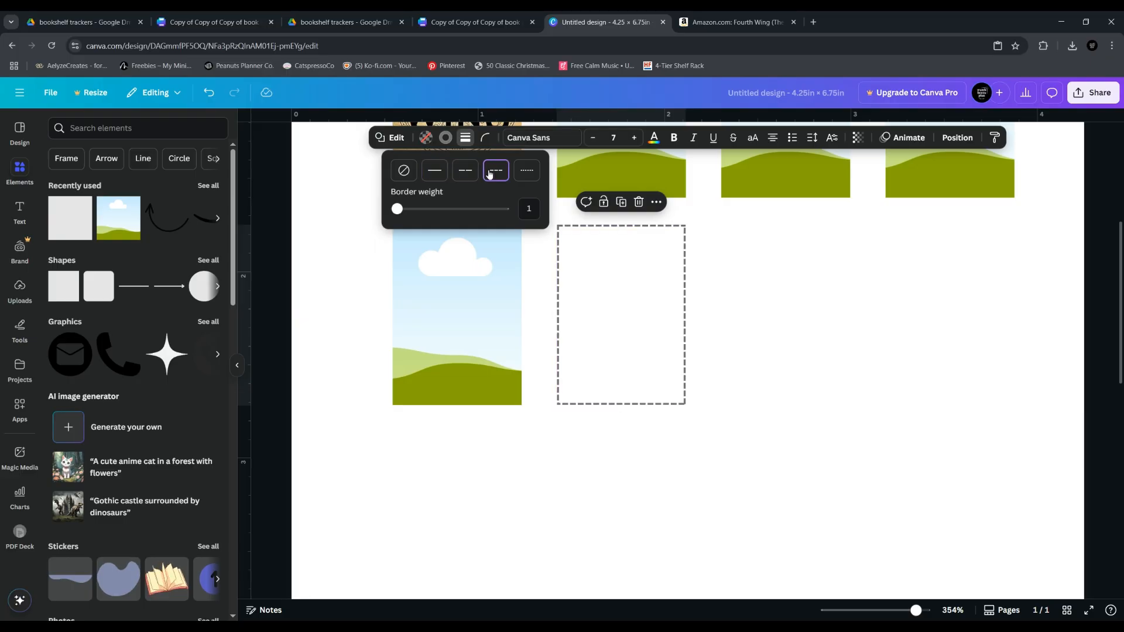
{"action": "left_click", "coordinate": [795, 405]}
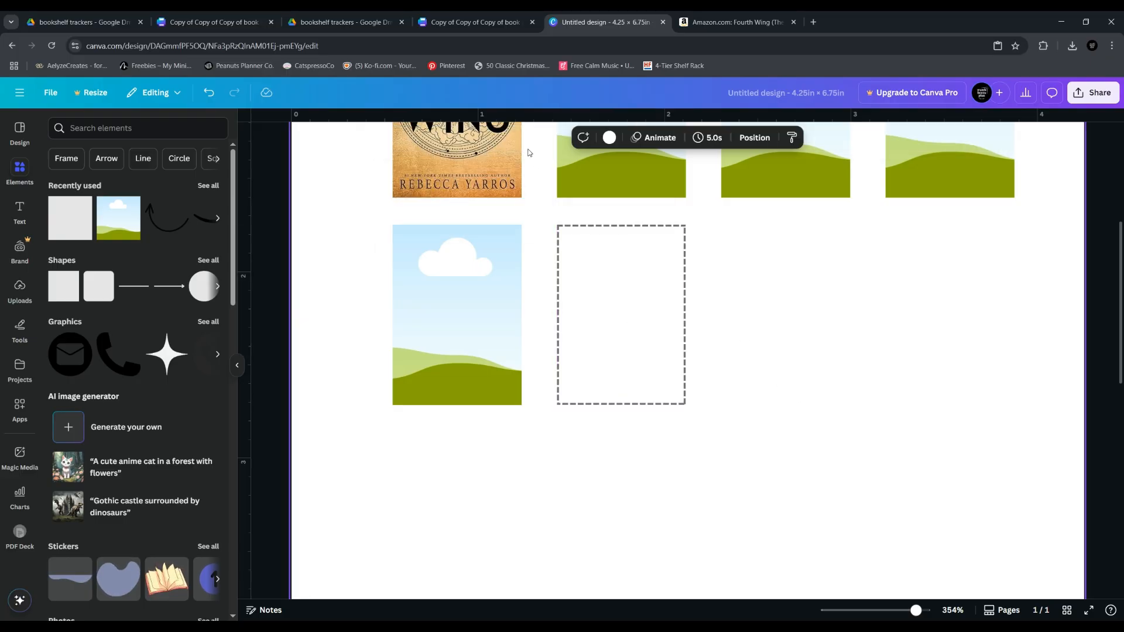
Set the dashed square's border to the lighter gray, the fourth shade in the default solid colors
{"action": "left_click", "coordinate": [658, 309]}
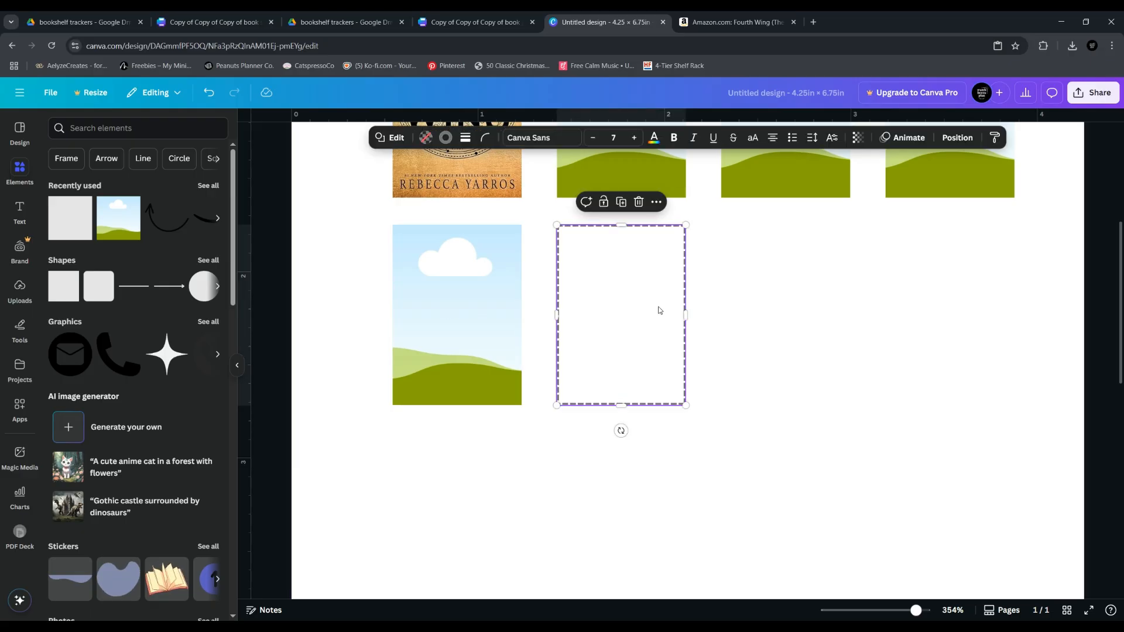
{"action": "left_click", "coordinate": [426, 138]}
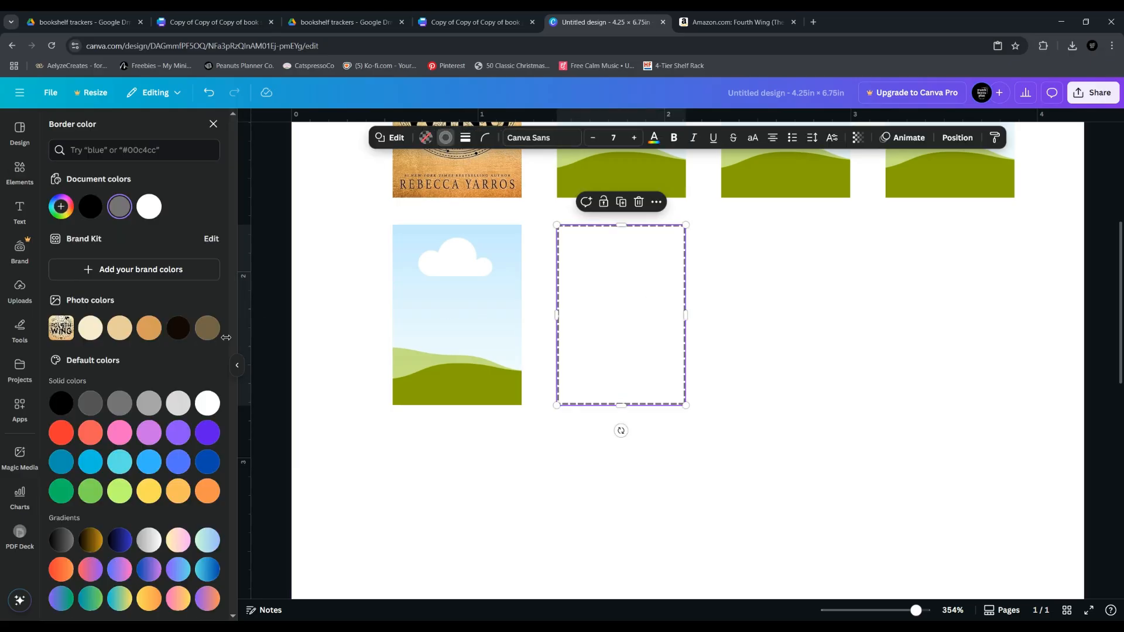
{"action": "left_click", "coordinate": [149, 403]}
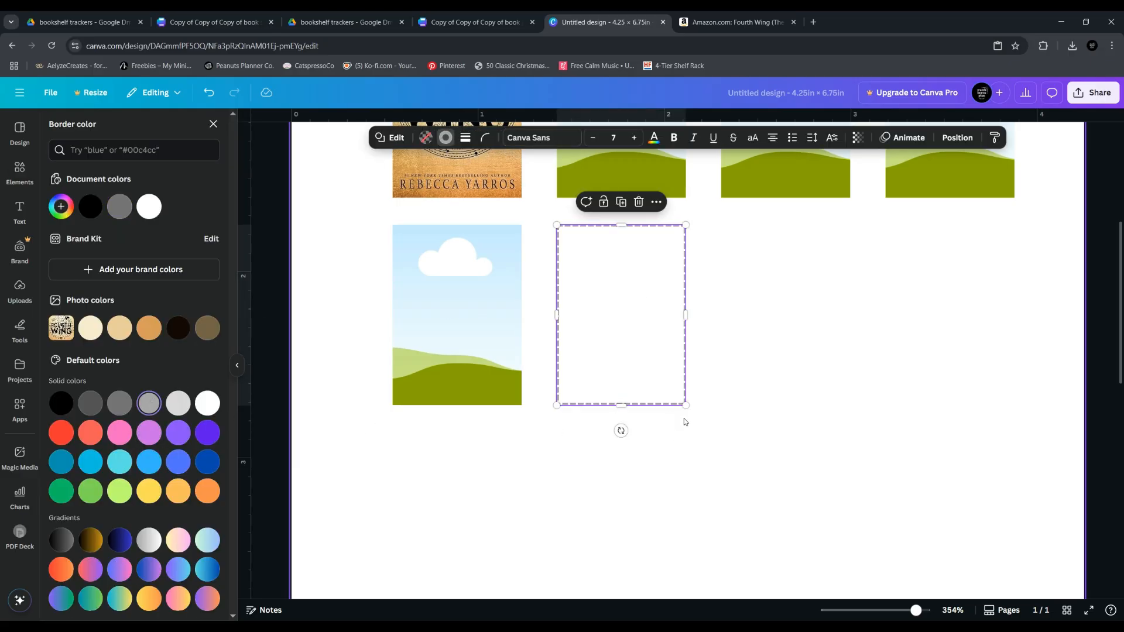
{"action": "left_click", "coordinate": [762, 399]}
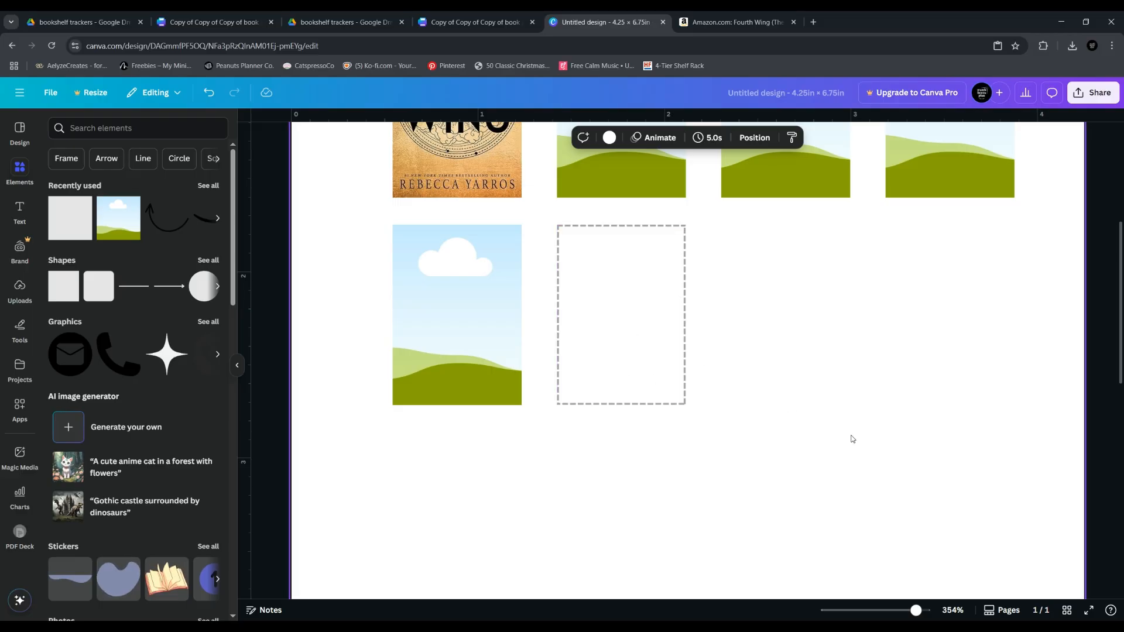
Add a second page to the design and move the dashed square from page 1 onto it
{"action": "scroll", "coordinate": [862, 576], "scroll_direction": "down", "scroll_amount": 5}
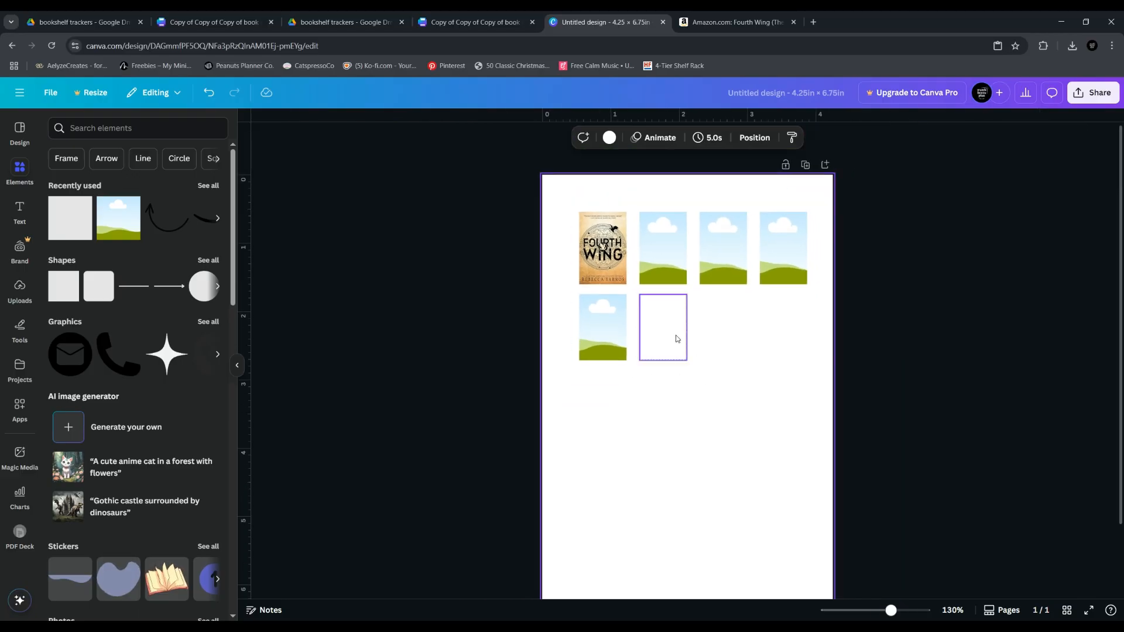
{"action": "left_click", "coordinate": [677, 338]}
{"action": "scroll", "coordinate": [739, 410], "scroll_direction": "down", "scroll_amount": 3}
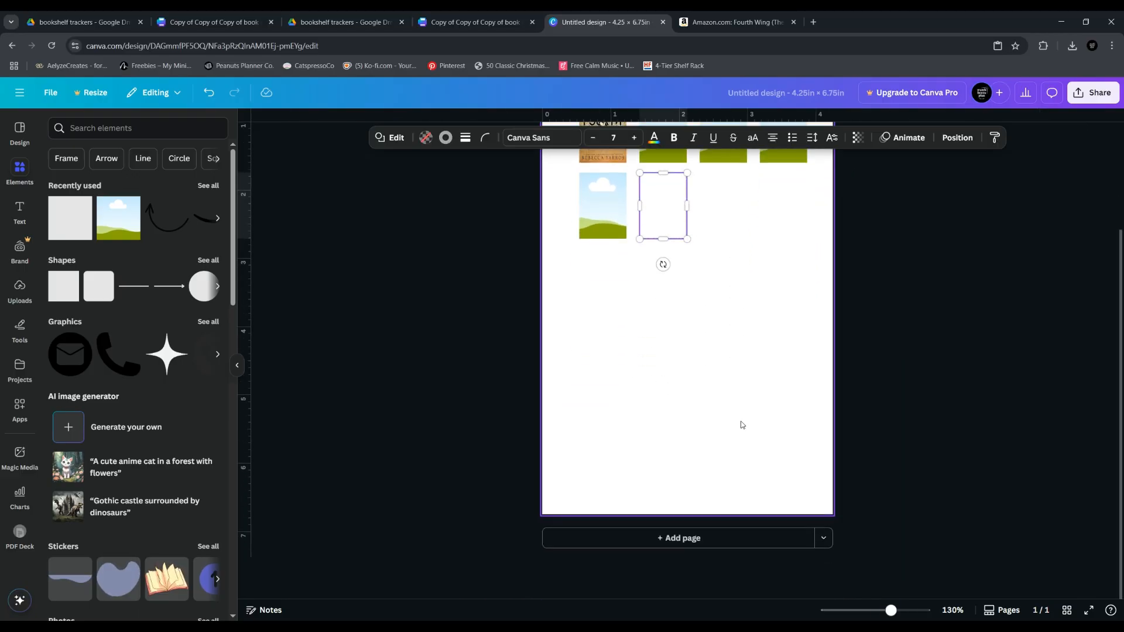
{"action": "left_click", "coordinate": [719, 537]}
{"action": "scroll", "coordinate": [714, 503], "scroll_direction": "up", "scroll_amount": 8}
{"action": "left_click_drag", "start_coordinate": [669, 333], "coordinate": [644, 518]}
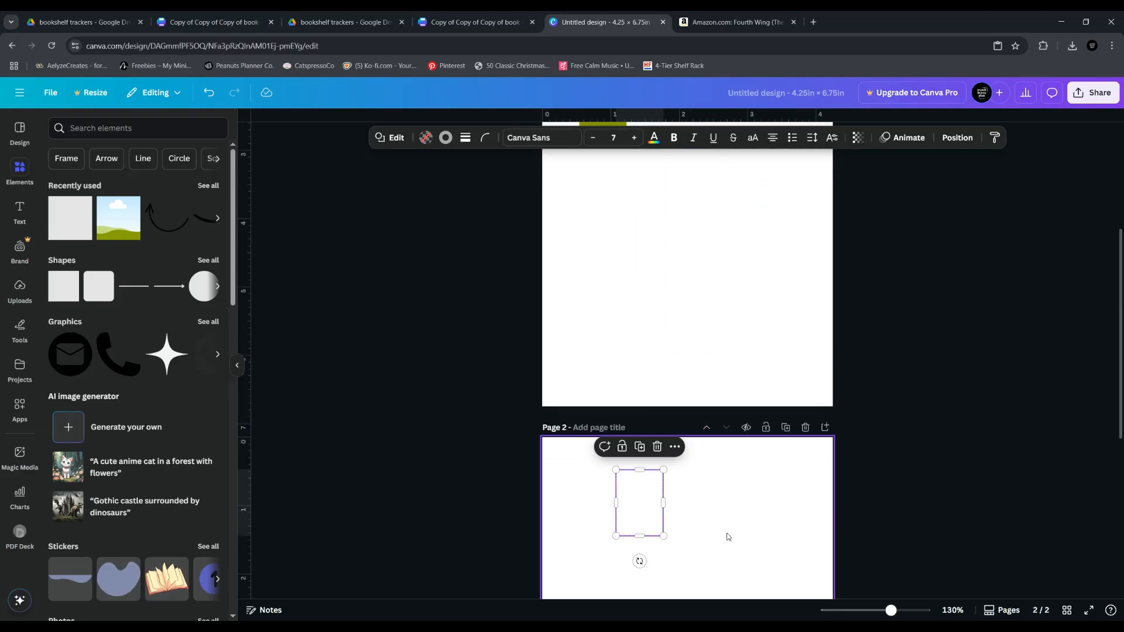
Place the dashed square near page 2's upper-left corner and duplicate it three times to form a row of four
{"action": "scroll", "coordinate": [677, 527], "scroll_direction": "down", "scroll_amount": 4}
{"action": "left_click_drag", "start_coordinate": [631, 288], "coordinate": [589, 290]}
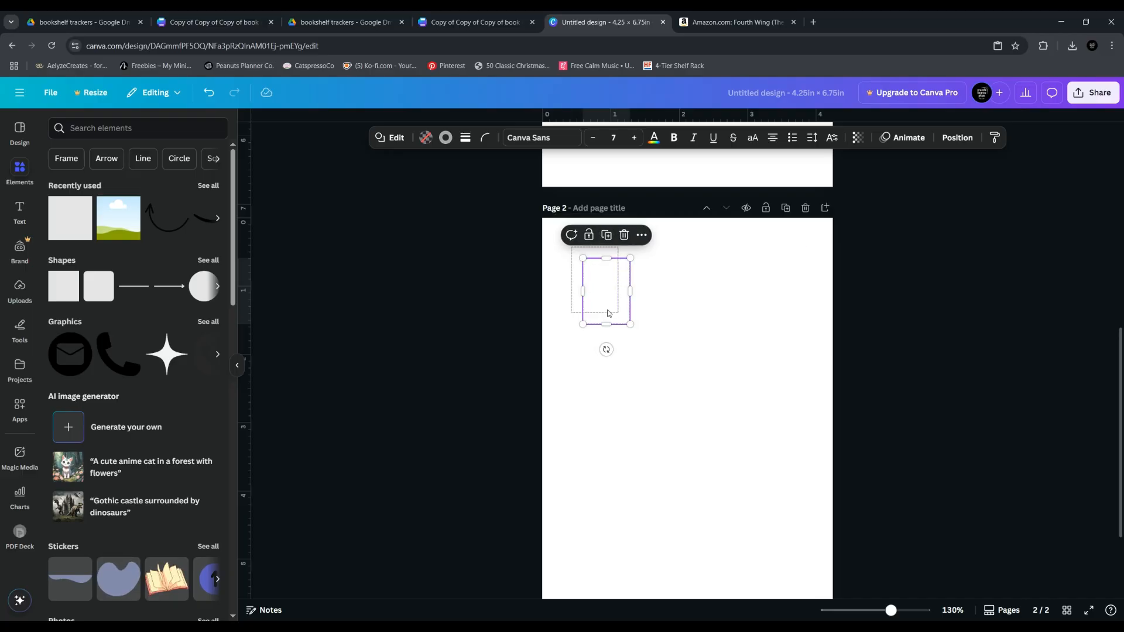
{"action": "left_click", "coordinate": [596, 224]}
{"action": "left_click", "coordinate": [654, 224]}
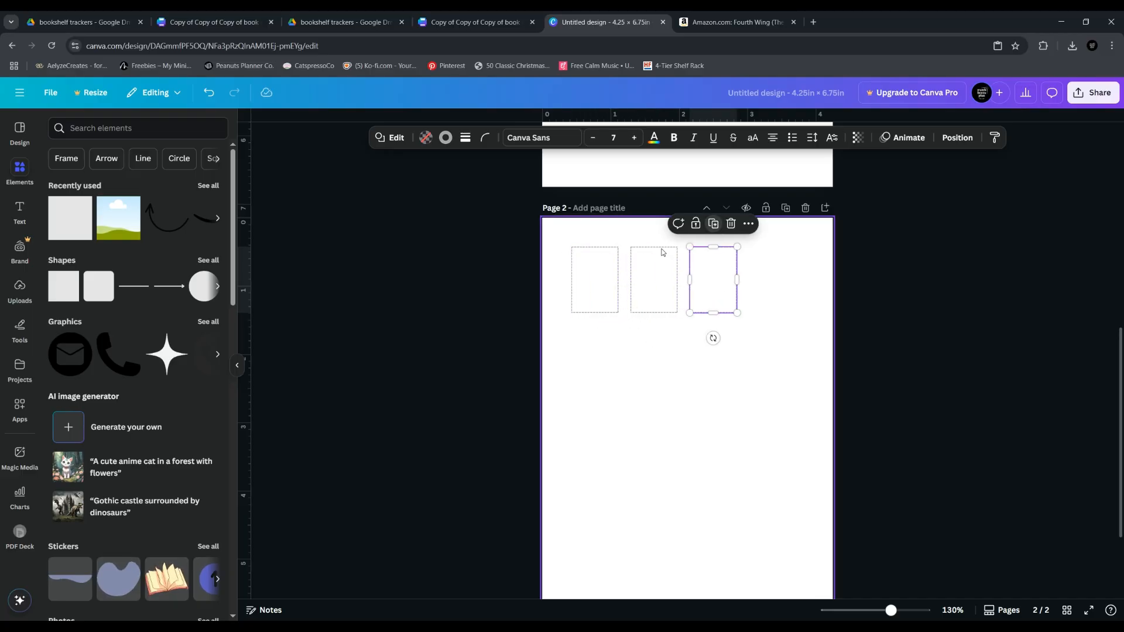
{"action": "left_click", "coordinate": [714, 224]}
{"action": "left_click", "coordinate": [704, 391]}
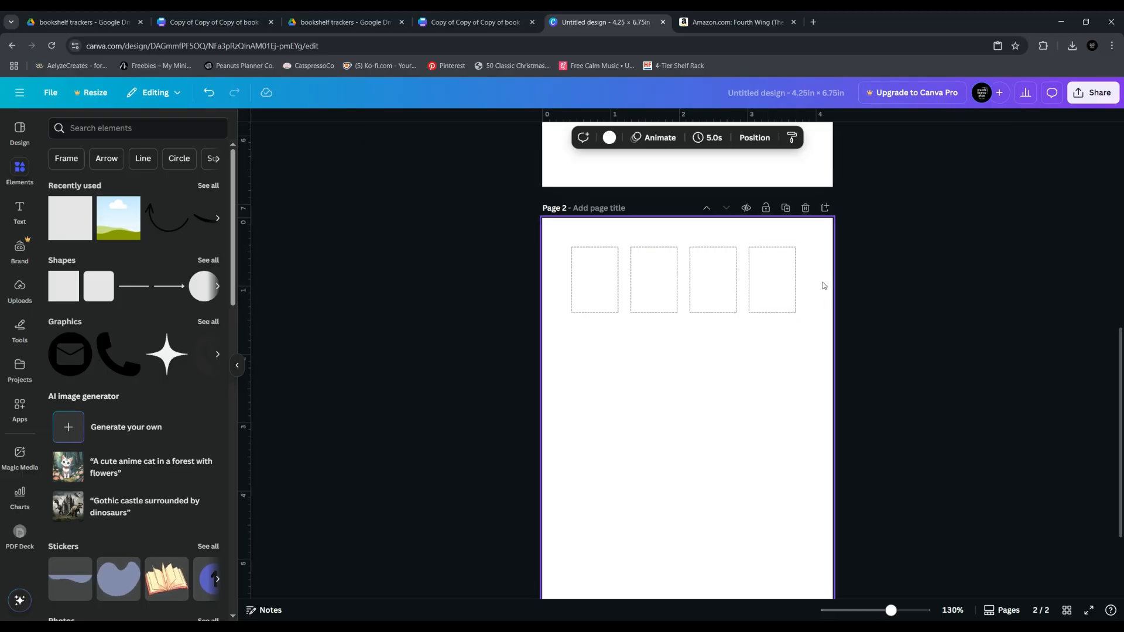
Enlarge the row of four dashed boxes to span nearly the page width and place a duplicate row directly below it
{"action": "left_click_drag", "start_coordinate": [595, 346], "coordinate": [817, 322]}
{"action": "left_click", "coordinate": [702, 226]}
{"action": "left_click_drag", "start_coordinate": [737, 273], "coordinate": [726, 342]}
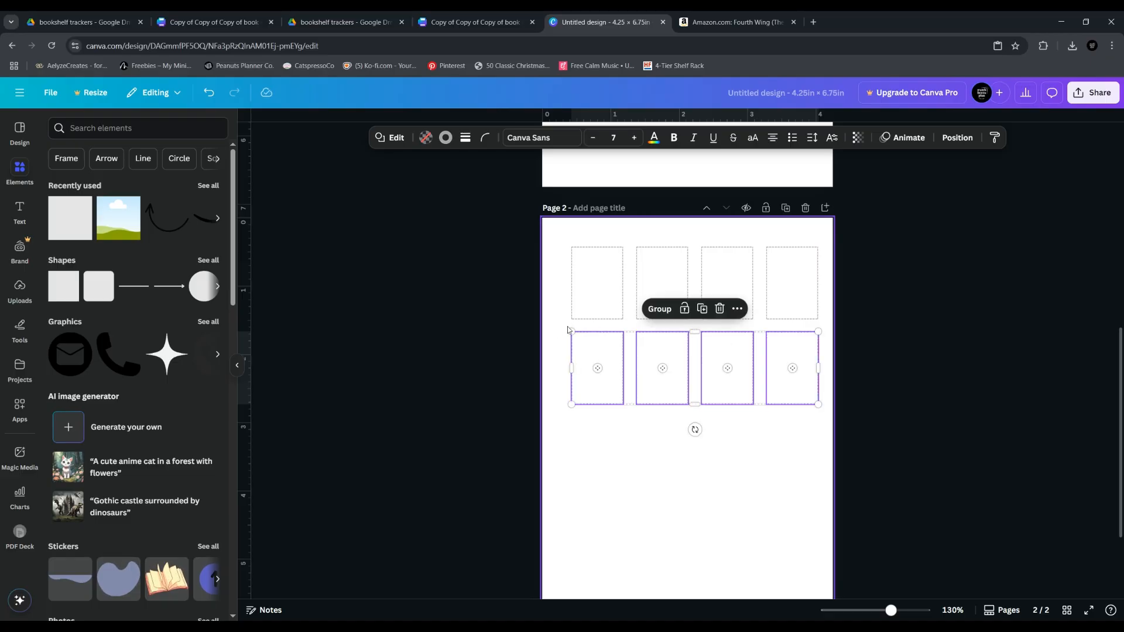
Duplicate the row of dashed boxes down the page until page 2 holds five evenly spaced rows
{"action": "left_click", "coordinate": [701, 310]}
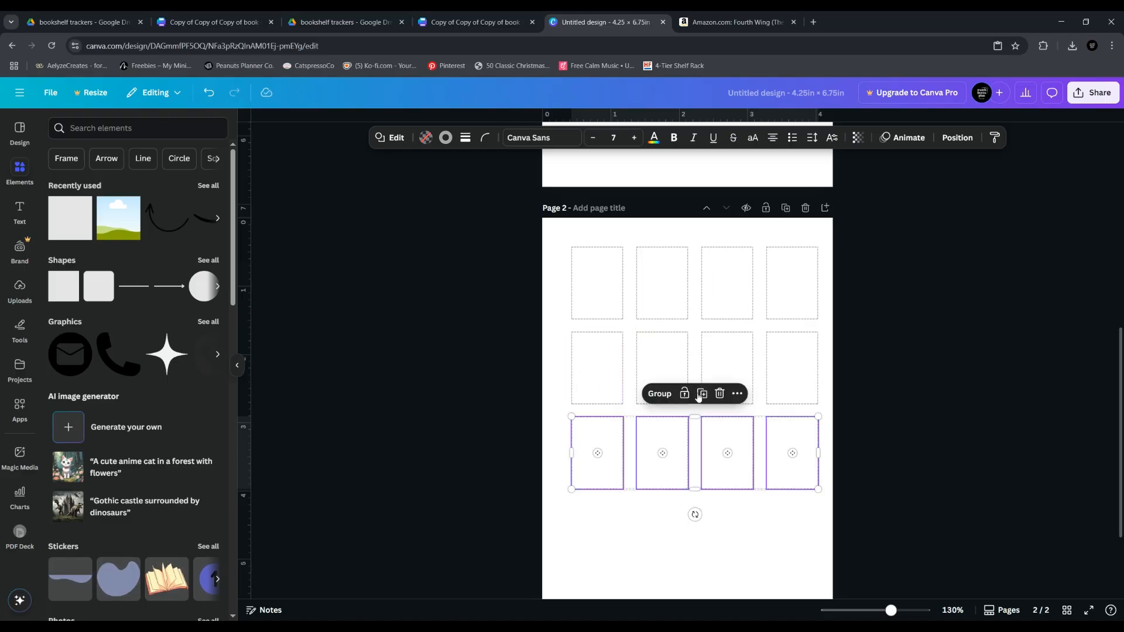
{"action": "left_click", "coordinate": [700, 394]}
{"action": "scroll", "coordinate": [700, 396], "scroll_direction": "down", "scroll_amount": 3}
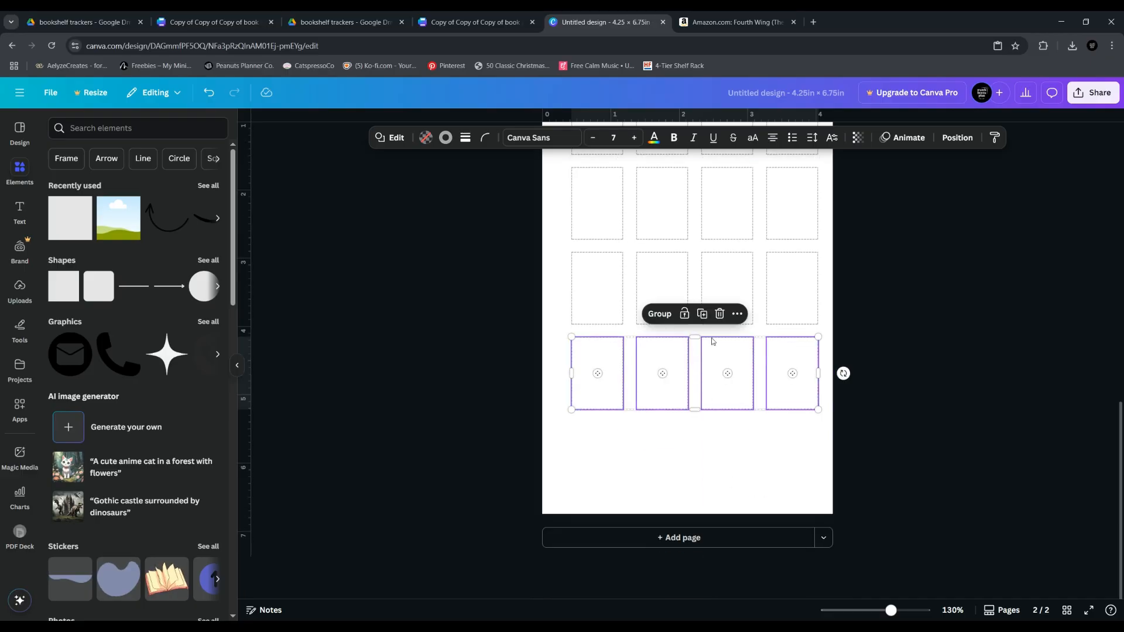
{"action": "left_click", "coordinate": [403, 388]}
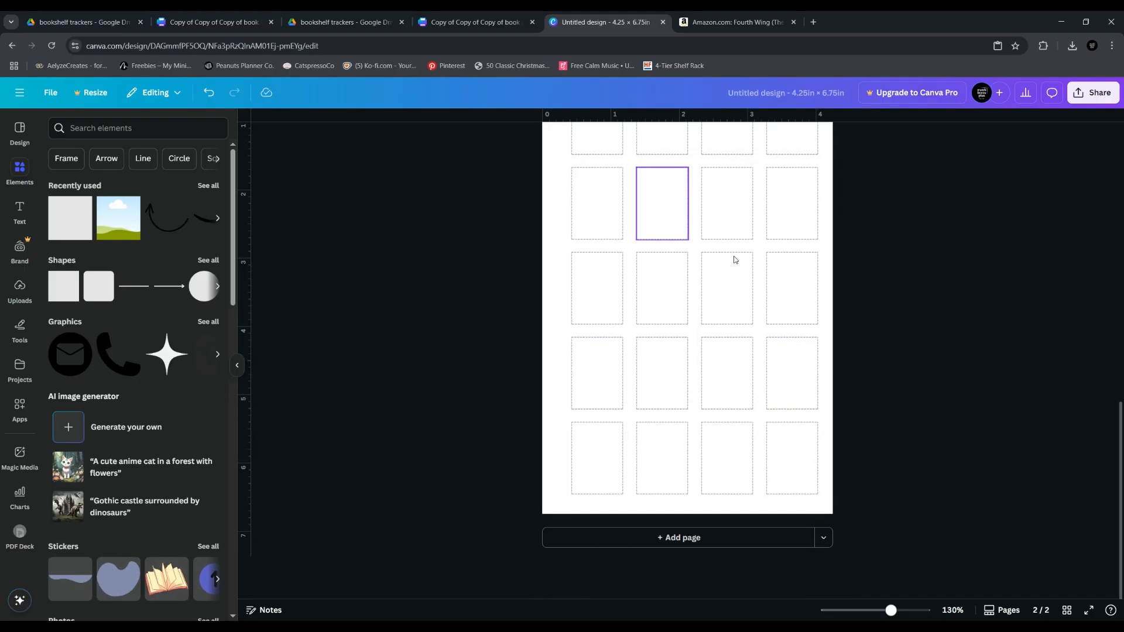
{"action": "scroll", "coordinate": [714, 357], "scroll_direction": "up", "scroll_amount": 3}
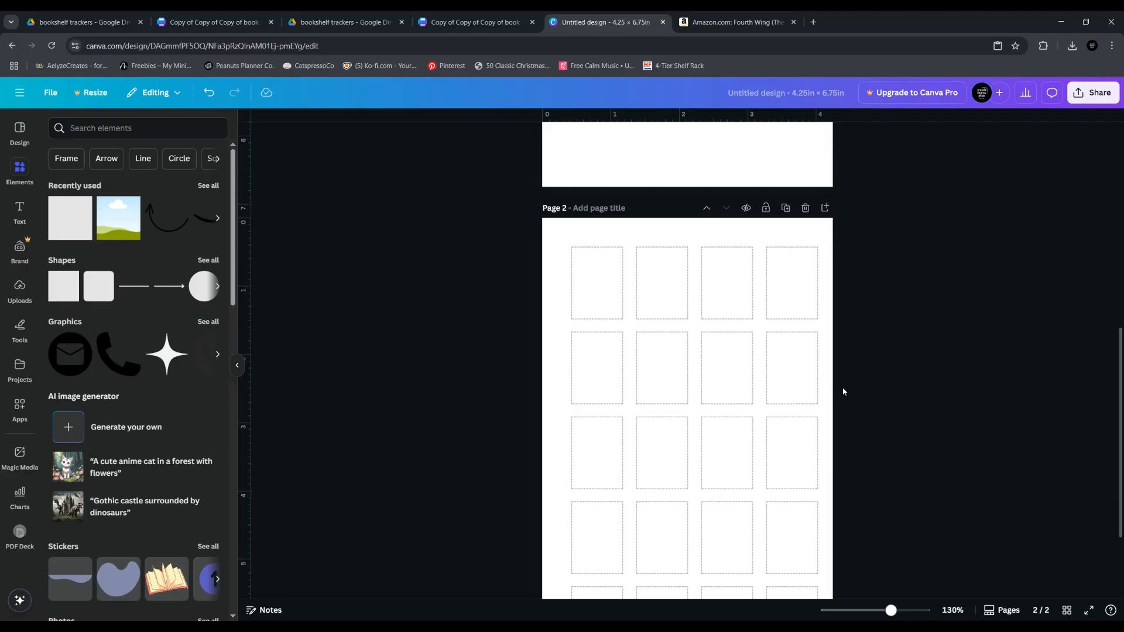
{"action": "scroll", "coordinate": [842, 392], "scroll_direction": "down", "scroll_amount": 2}
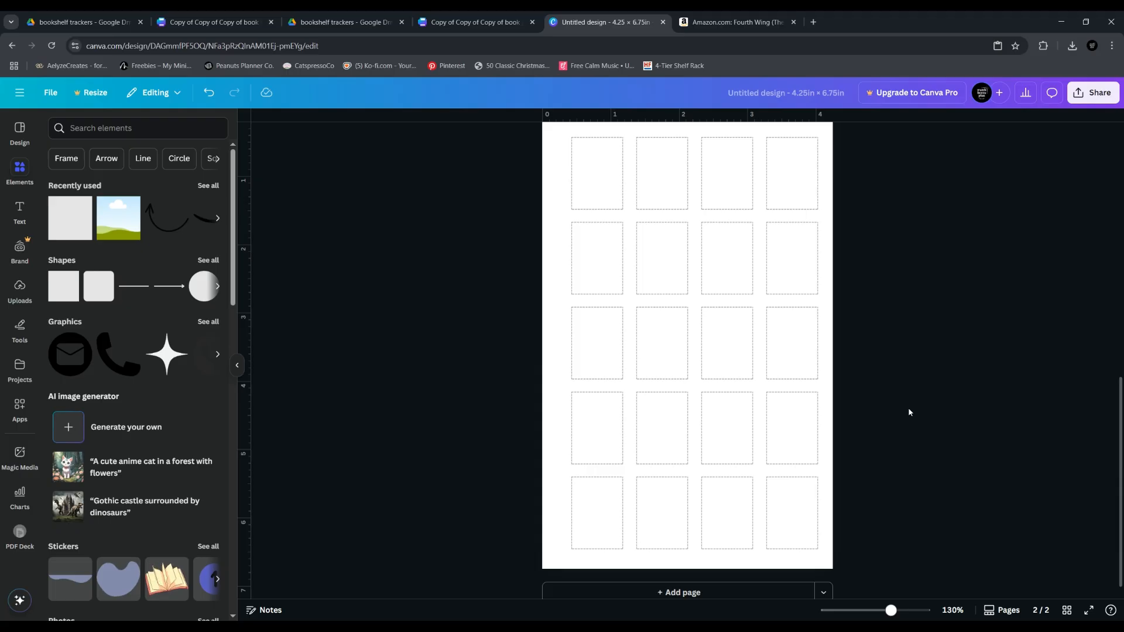
{"action": "left_click_drag", "start_coordinate": [561, 172], "coordinate": [809, 489]}
{"action": "scroll", "coordinate": [745, 443], "scroll_direction": "up", "scroll_amount": 1}
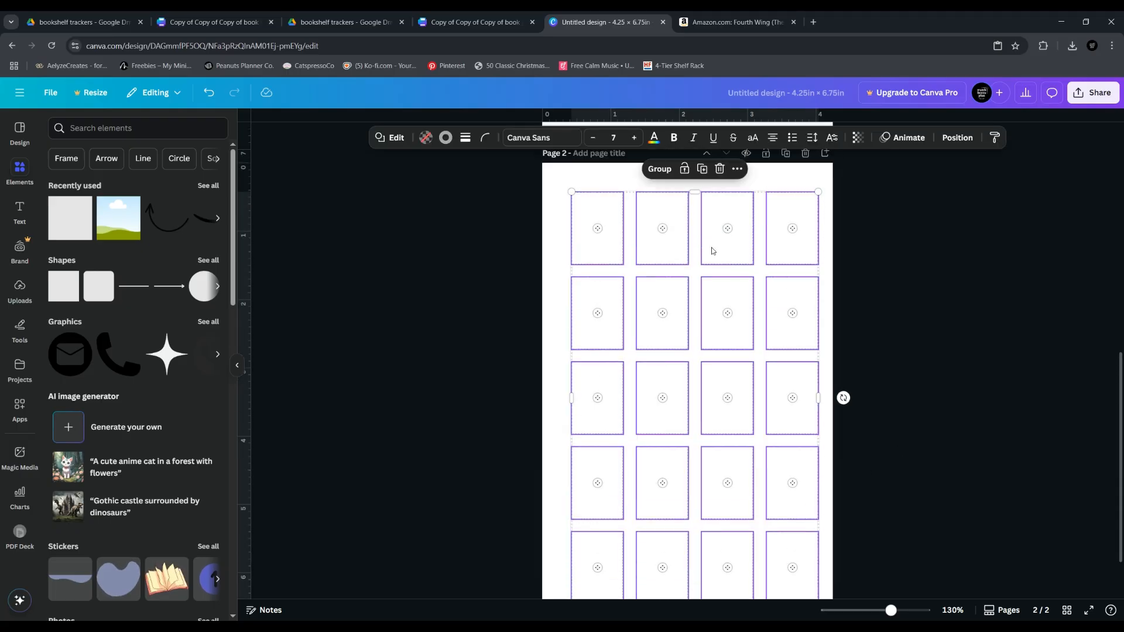
{"action": "left_click", "coordinate": [909, 484]}
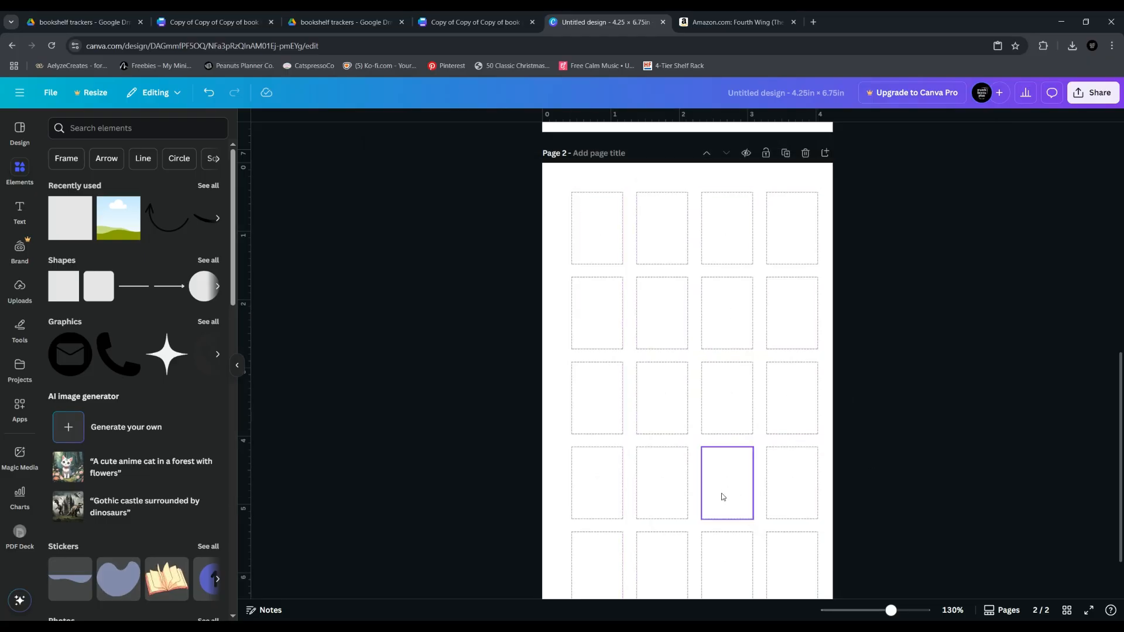
{"action": "scroll", "coordinate": [723, 496], "scroll_direction": "down", "scroll_amount": 2}
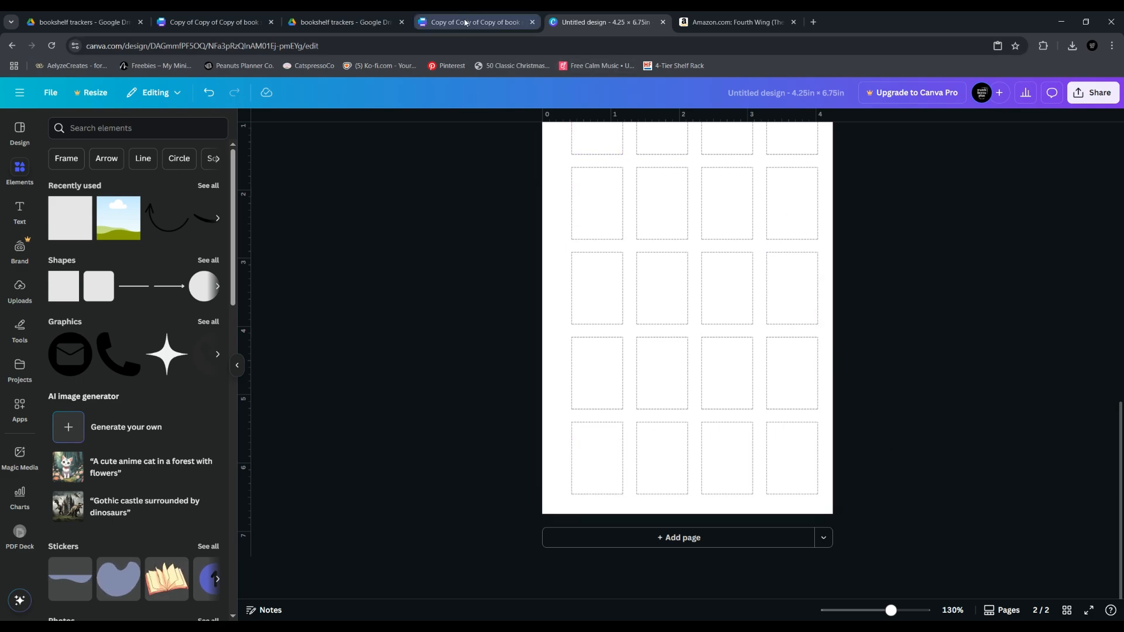
Move the empty frame from page 1 onto page 2's first dashed box and resize it to fill the box
{"action": "scroll", "coordinate": [612, 301], "scroll_direction": "up", "scroll_amount": 7}
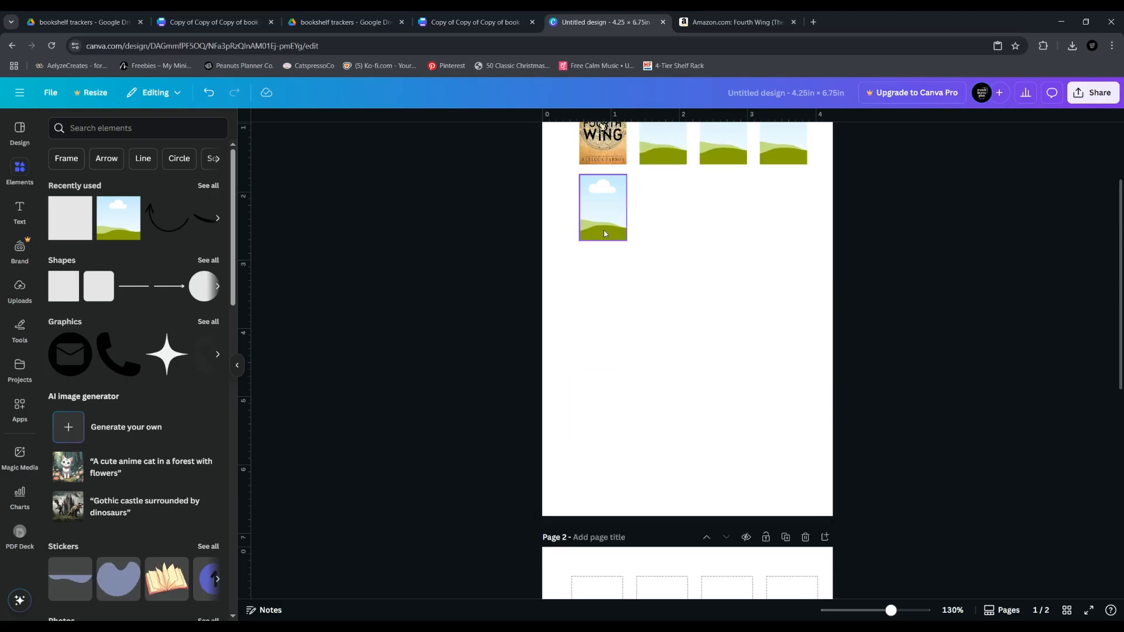
{"action": "left_click", "coordinate": [619, 249]}
{"action": "left_click_drag", "start_coordinate": [619, 249], "coordinate": [624, 430]}
{"action": "left_click", "coordinate": [423, 380]}
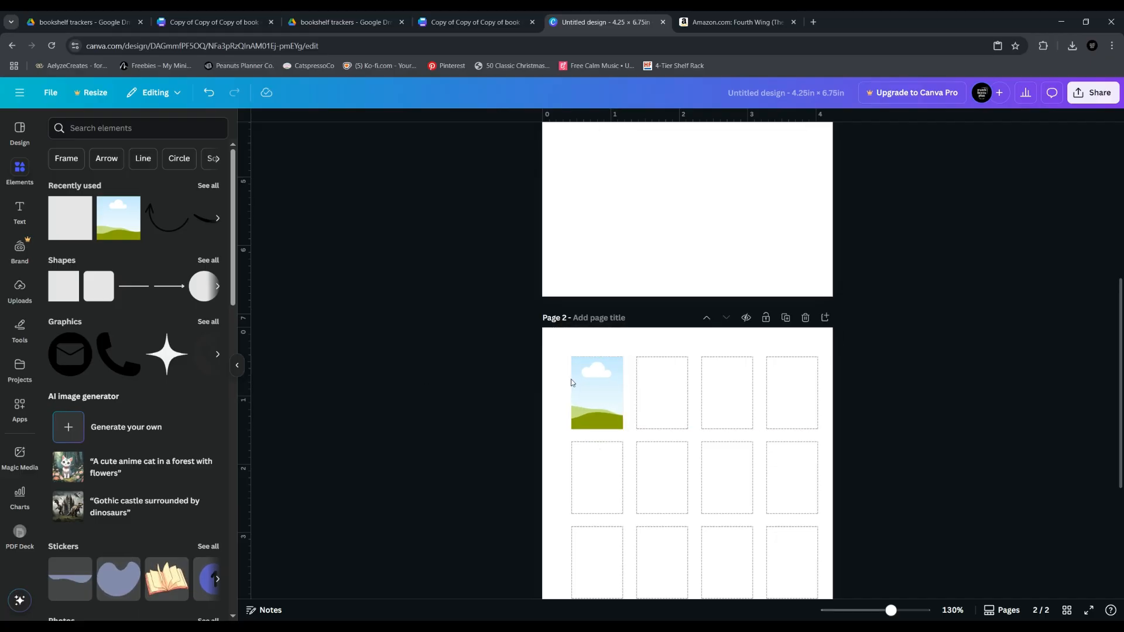
Move the resized frame off the first dashed box and back onto the lower-left area of page 1
{"action": "left_click_drag", "start_coordinate": [600, 404], "coordinate": [612, 218]}
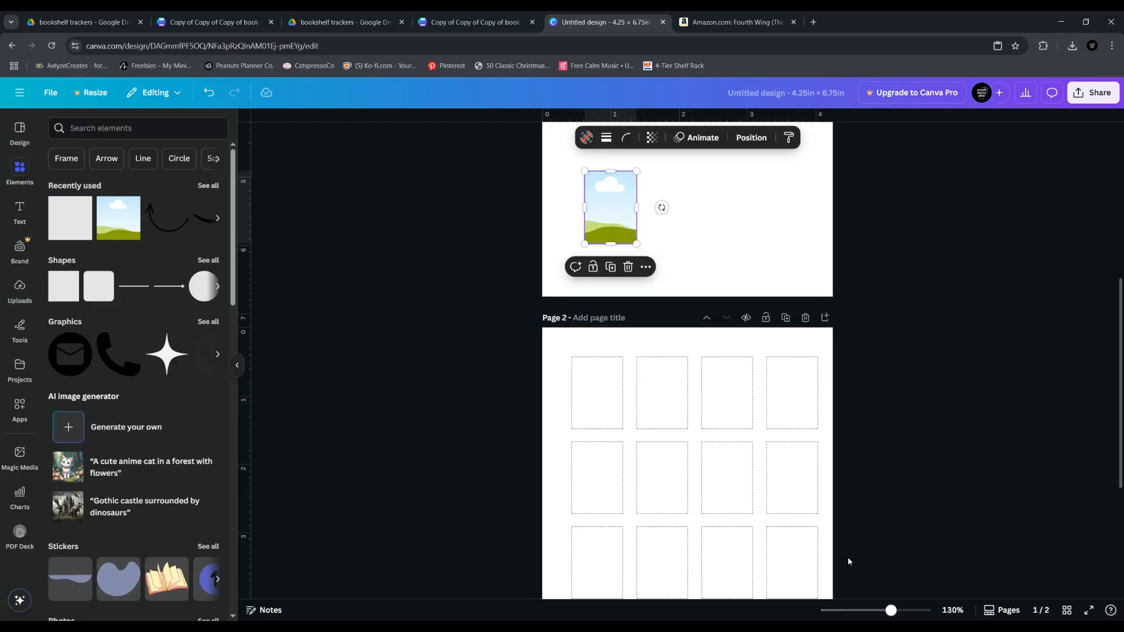
{"action": "scroll", "coordinate": [673, 394], "scroll_direction": "up", "scroll_amount": 3}
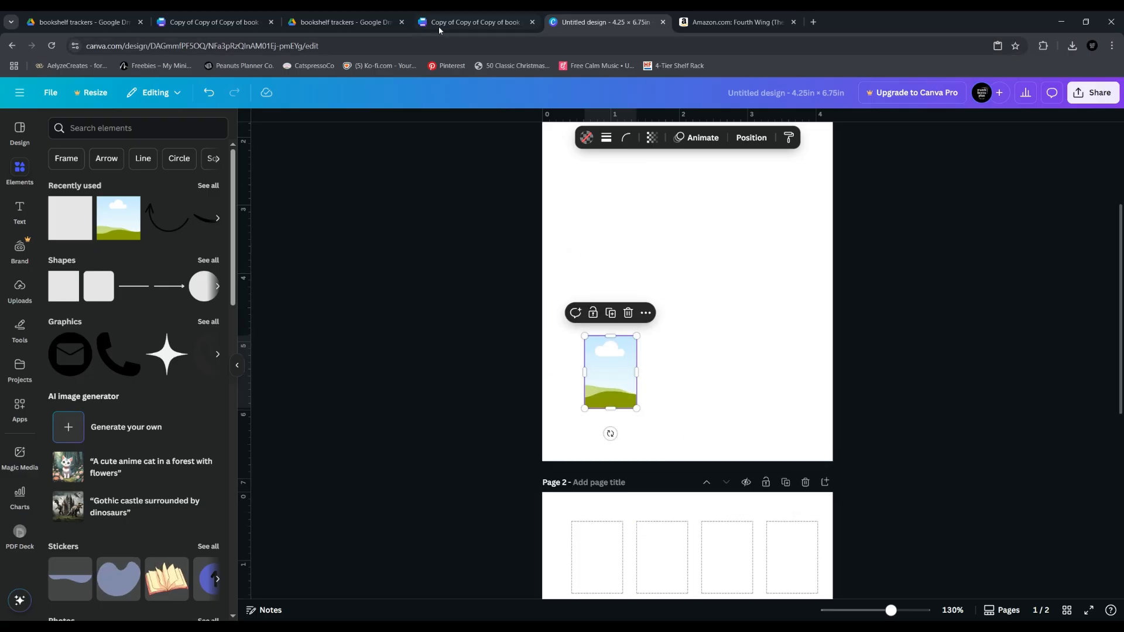
Move the resized frame up page 1 until it sits directly below the first frame of the existing row
{"action": "left_click", "coordinate": [440, 22]}
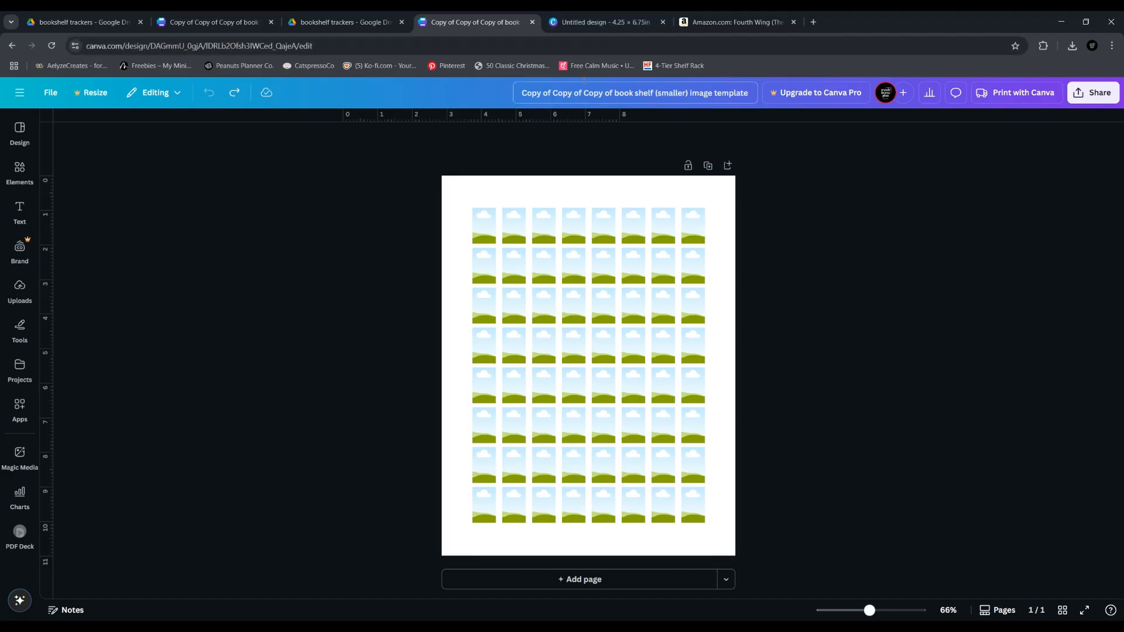
{"action": "left_click", "coordinate": [589, 24]}
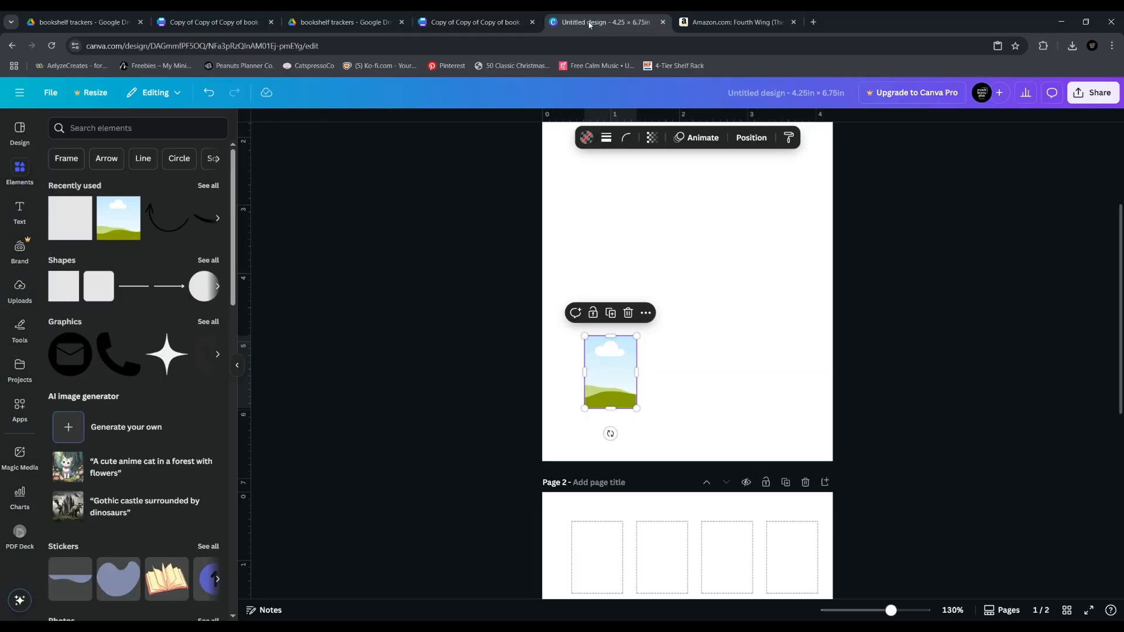
{"action": "left_click_drag", "start_coordinate": [605, 381], "coordinate": [627, 363]}
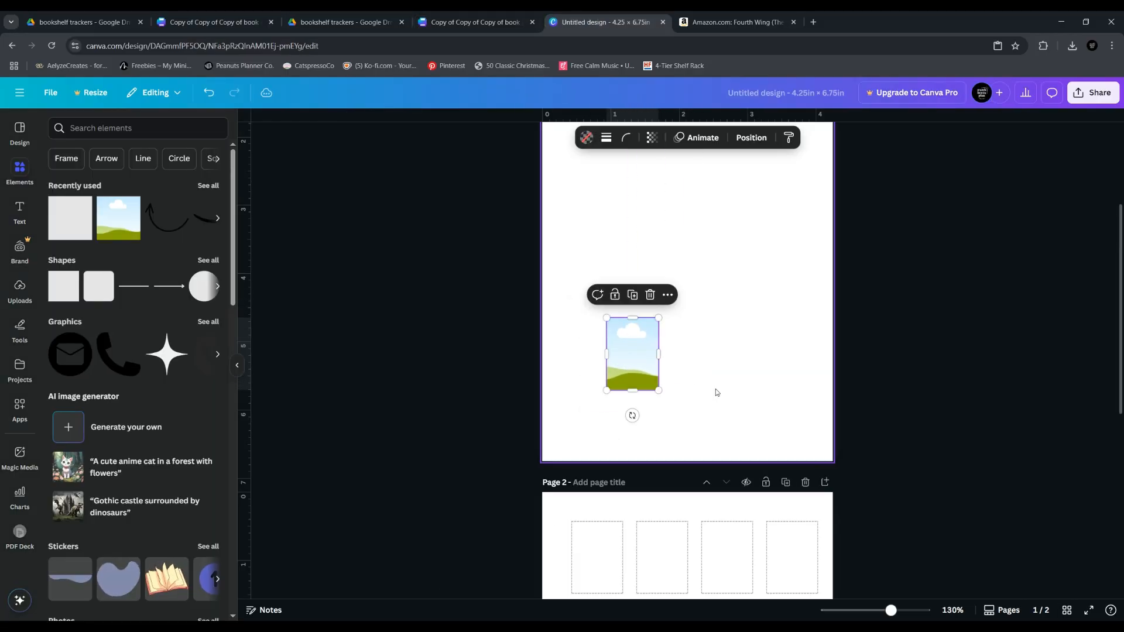
{"action": "left_click_drag", "start_coordinate": [636, 367], "coordinate": [650, 293]}
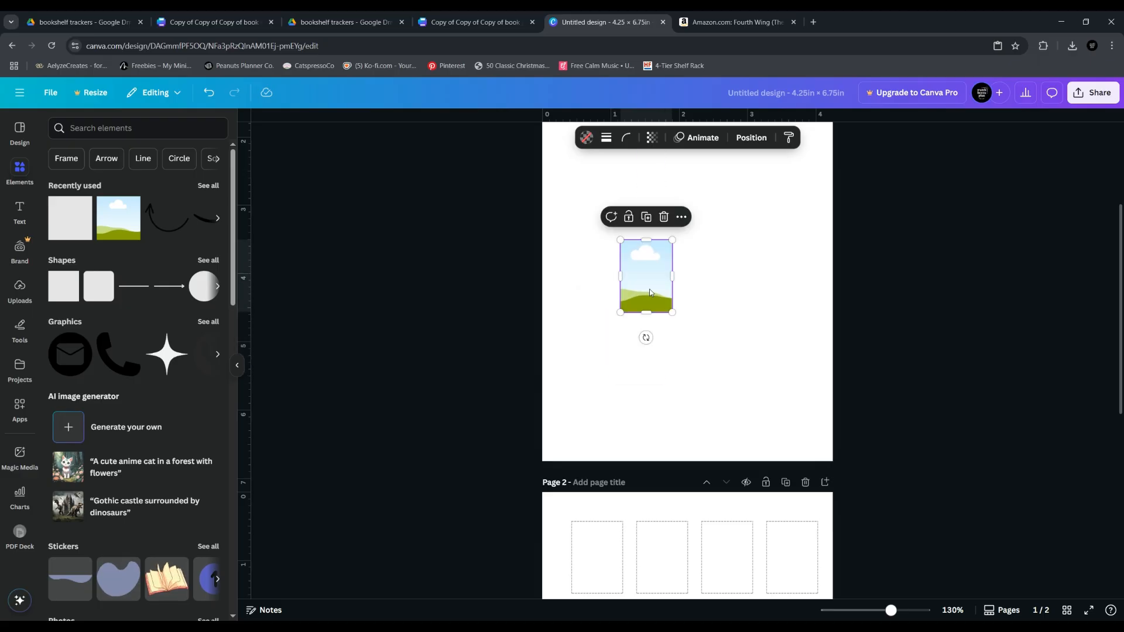
{"action": "scroll", "coordinate": [650, 292], "scroll_direction": "up", "scroll_amount": 3}
{"action": "left_click_drag", "start_coordinate": [651, 432], "coordinate": [610, 350]}
Delete the old row of four frames, including the Fourth Wing cover, and move the resized frame into page 1's upper-left area
{"action": "left_click_drag", "start_coordinate": [556, 241], "coordinate": [801, 270]}
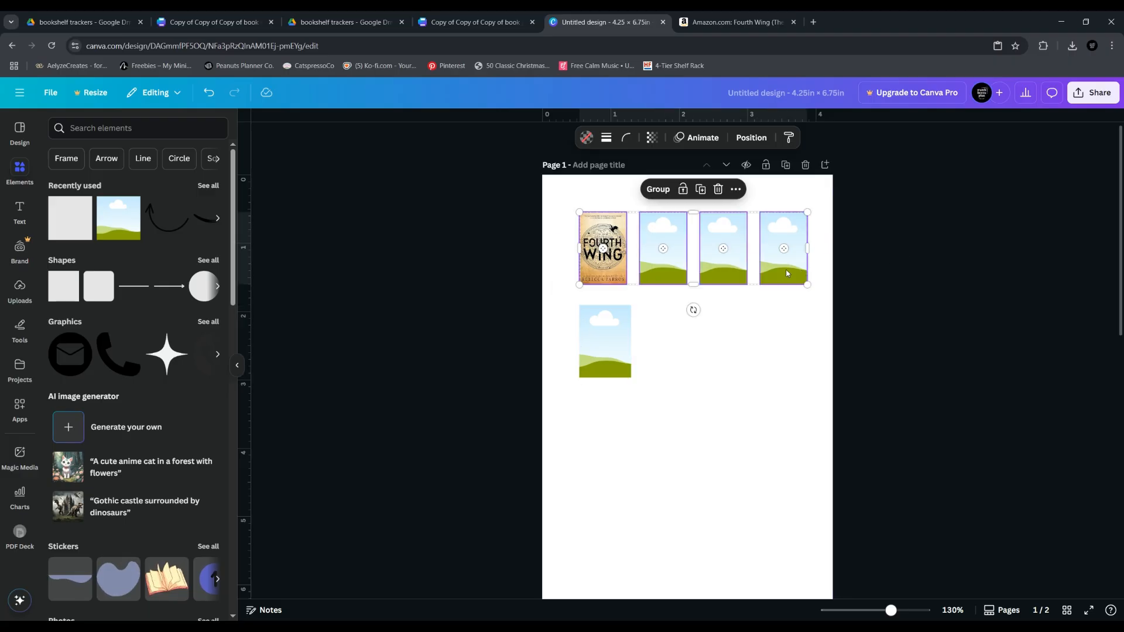
{"action": "key", "text": "Delete"}
{"action": "left_click_drag", "start_coordinate": [626, 371], "coordinate": [663, 247]}
Duplicate the resized frame across the page to form an evenly spaced row of four frames
{"action": "key", "text": "ctrl+d"}
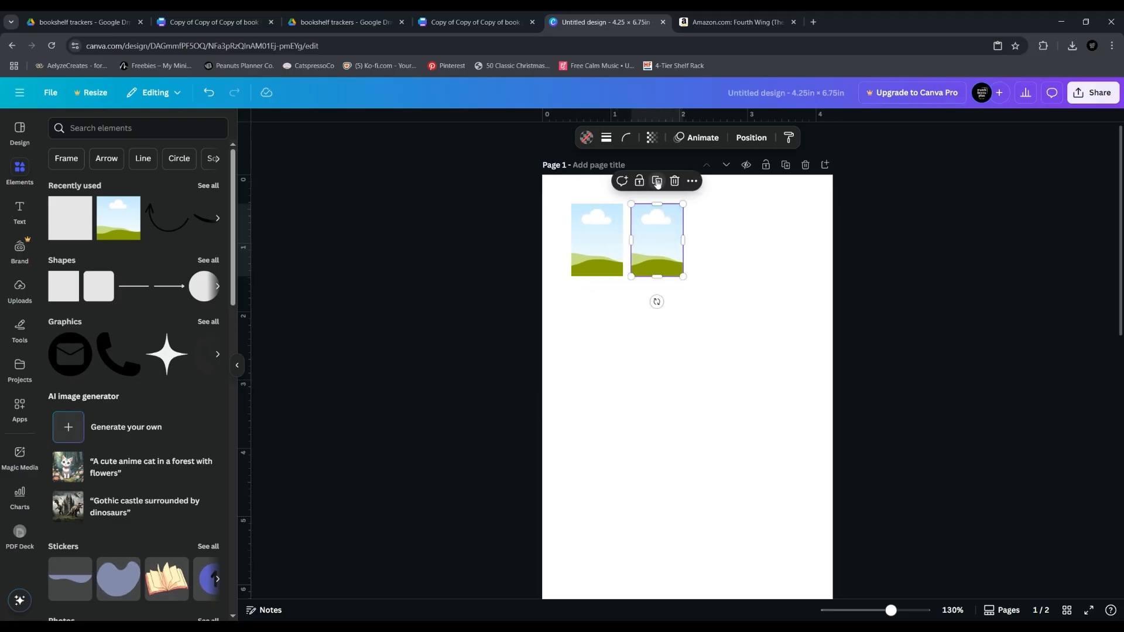
{"action": "left_click", "coordinate": [657, 181]}
{"action": "left_click", "coordinate": [717, 181]}
{"action": "left_click", "coordinate": [666, 342]}
Duplicate the whole row of four frames down page 1 until it holds four evenly spaced rows
{"action": "left_click_drag", "start_coordinate": [597, 307], "coordinate": [803, 201]}
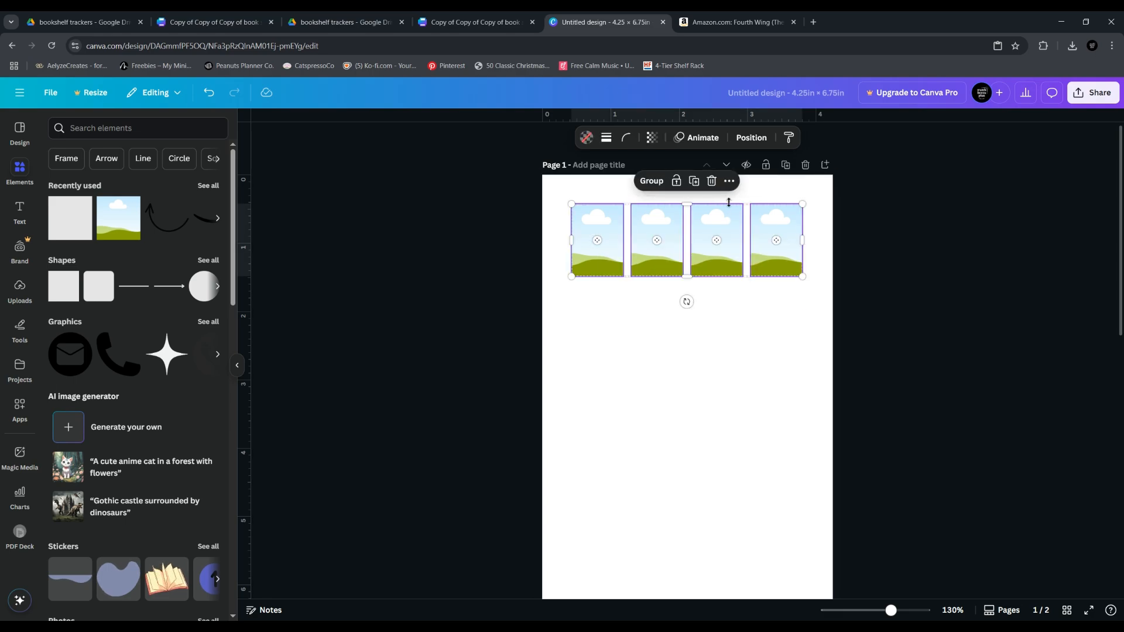
{"action": "left_click", "coordinate": [695, 182]}
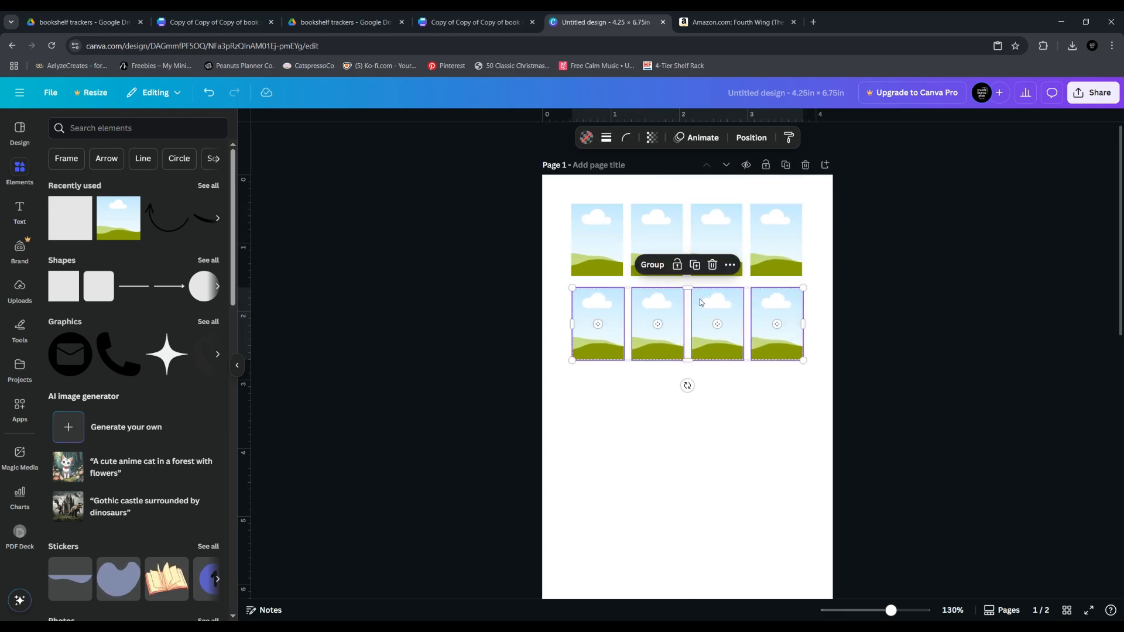
{"action": "left_click", "coordinate": [695, 265]}
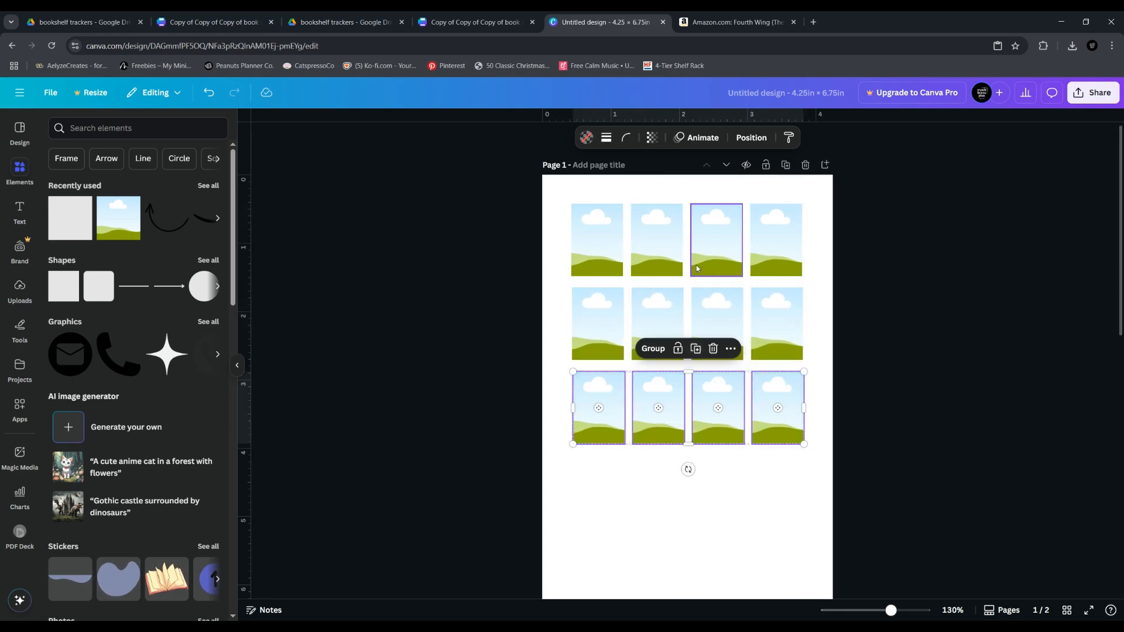
{"action": "left_click", "coordinate": [697, 349]}
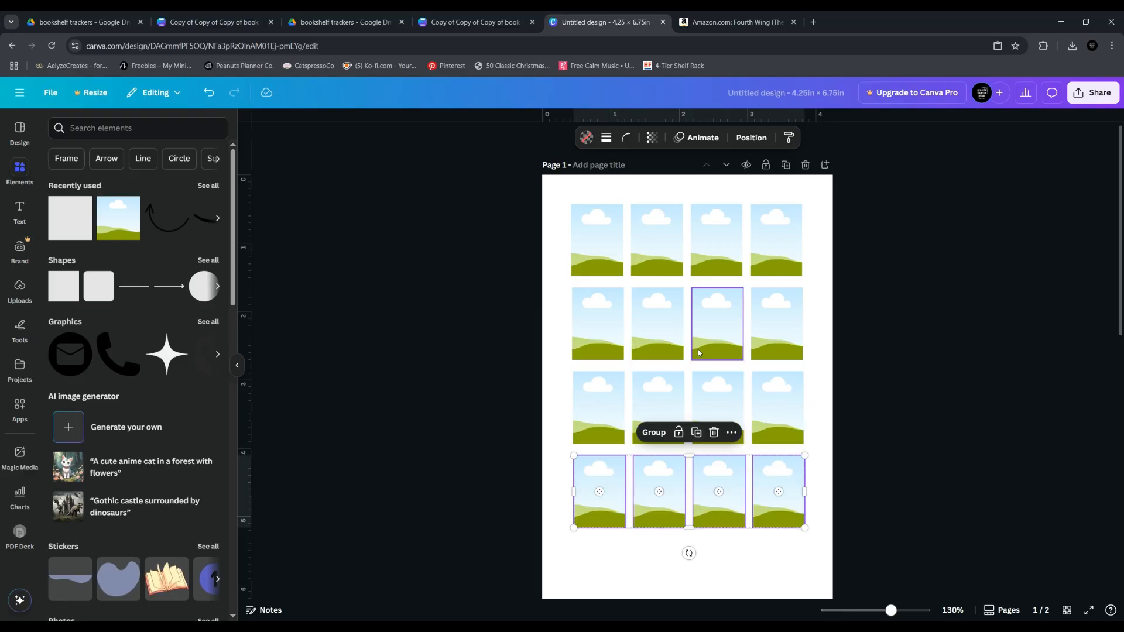
{"action": "left_click", "coordinate": [826, 539]}
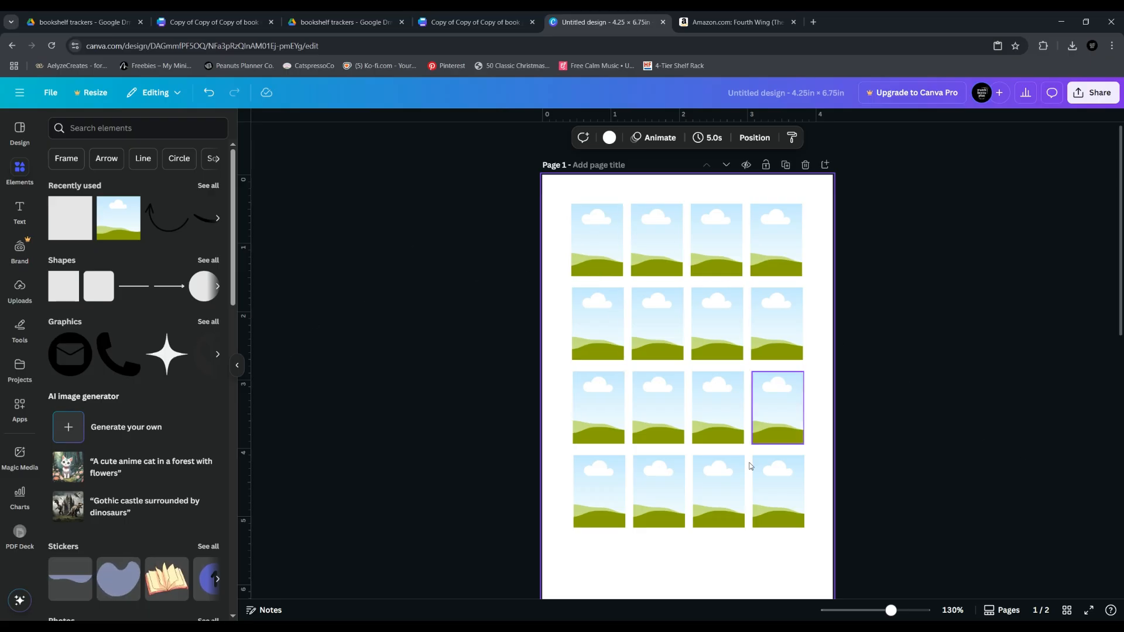
Examine the uploaded images, the Fourth Wing page on Amazon and the dashed cutting outlines on page 2 of the design
{"action": "left_click", "coordinate": [19, 290]}
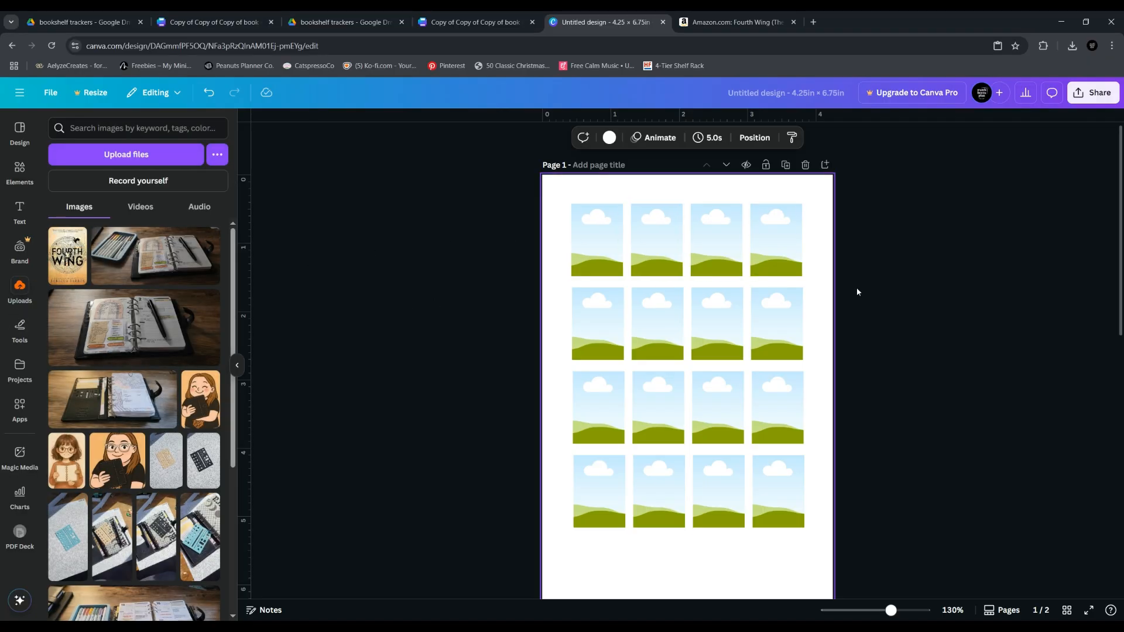
{"action": "scroll", "coordinate": [123, 406], "scroll_direction": "down", "scroll_amount": 3}
{"action": "scroll", "coordinate": [123, 406], "scroll_direction": "up", "scroll_amount": 3}
{"action": "left_click", "coordinate": [236, 366]}
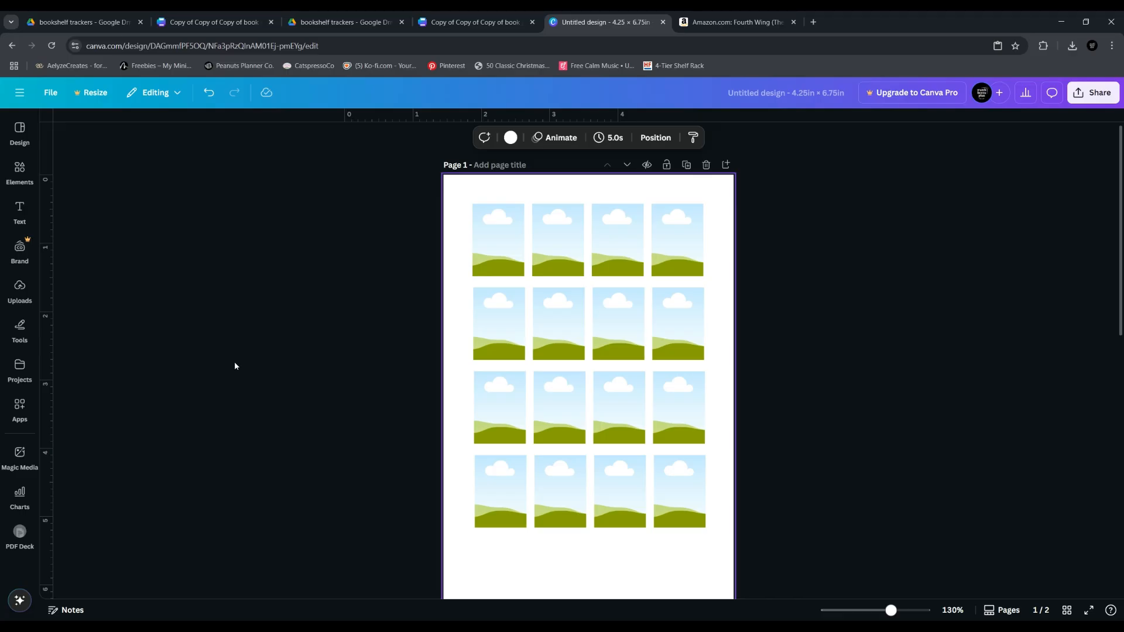
{"action": "left_click", "coordinate": [732, 23]}
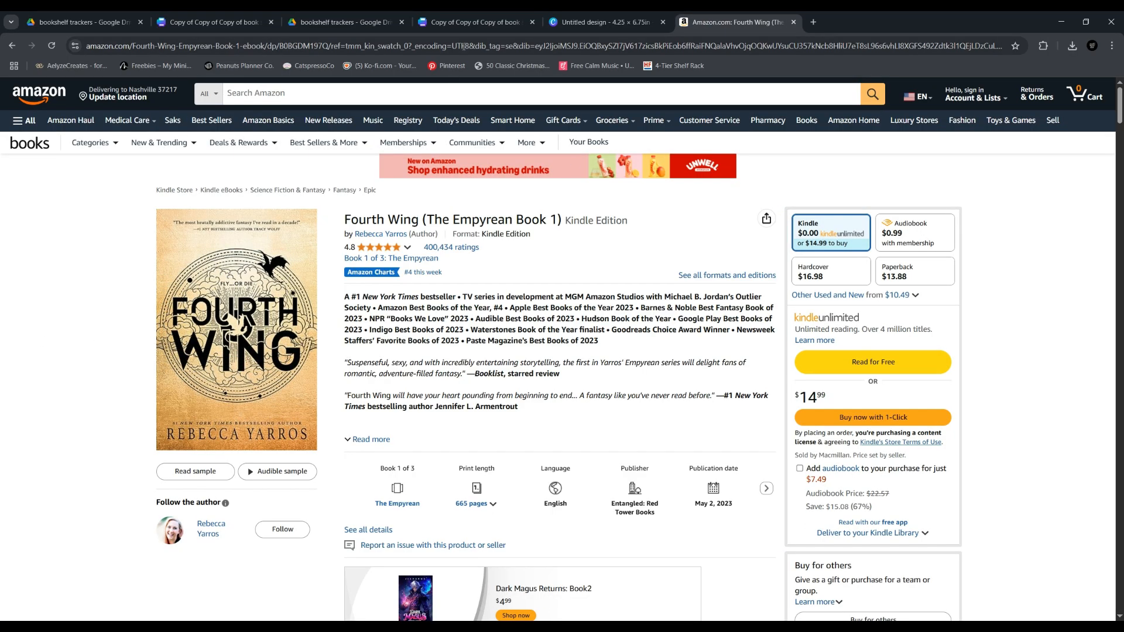
{"action": "left_click", "coordinate": [604, 22]}
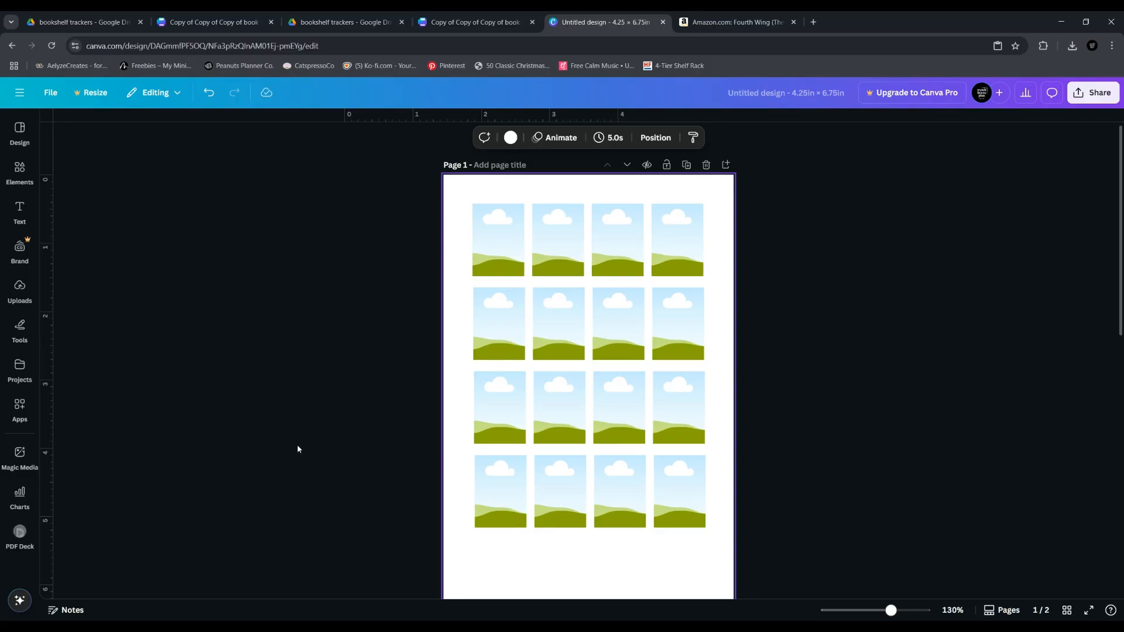
{"action": "scroll", "coordinate": [306, 445], "scroll_direction": "down", "scroll_amount": 9}
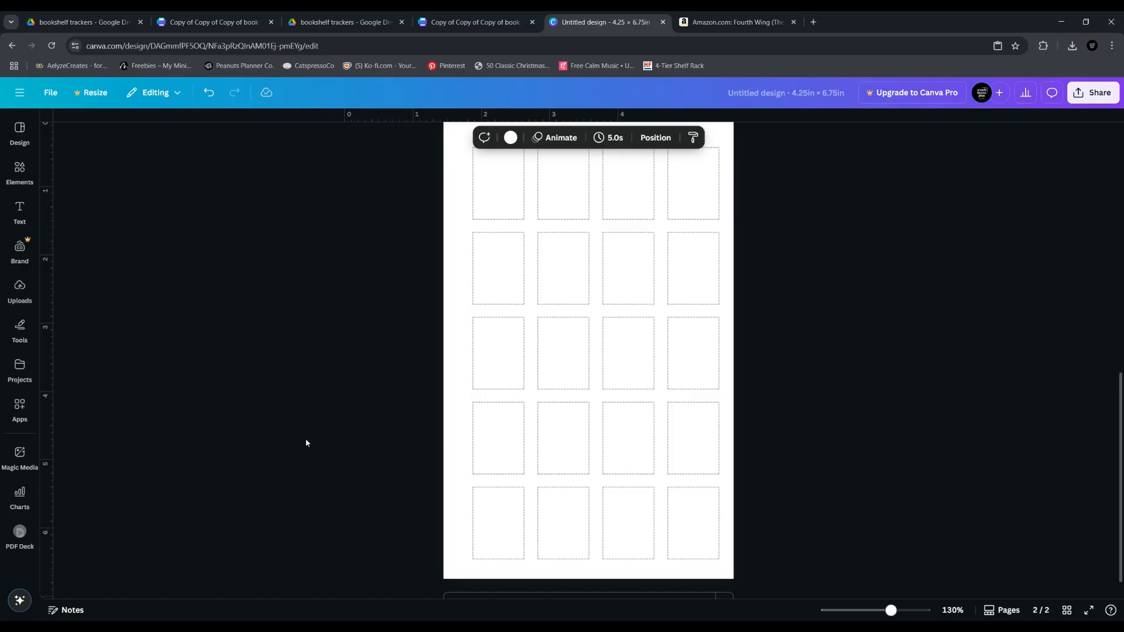
{"action": "scroll", "coordinate": [306, 444], "scroll_direction": "up", "scroll_amount": 9}
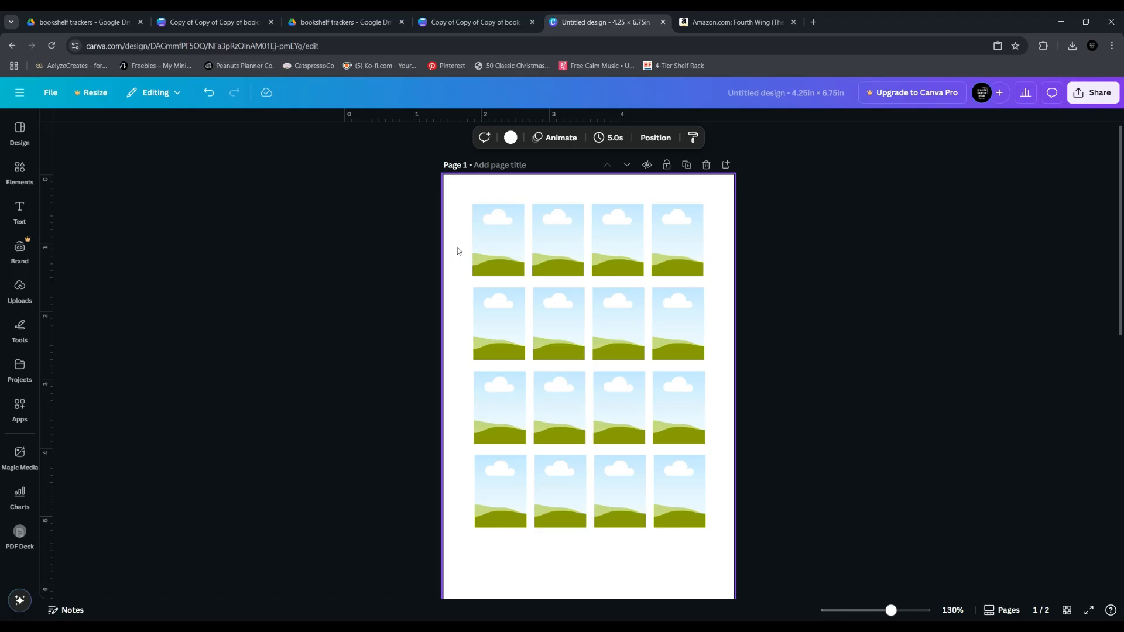
Try enlarging the first frame of the top row, stretching it wider and taller over its neighbouring frames
{"action": "left_click", "coordinate": [498, 241]}
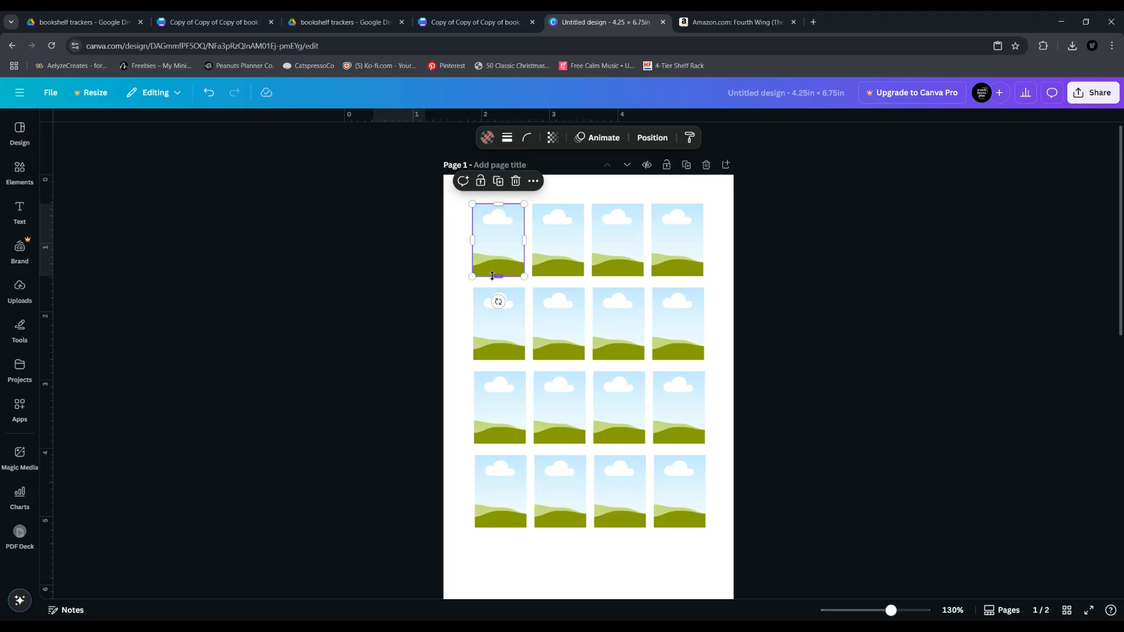
{"action": "left_click_drag", "start_coordinate": [524, 277], "coordinate": [531, 287]}
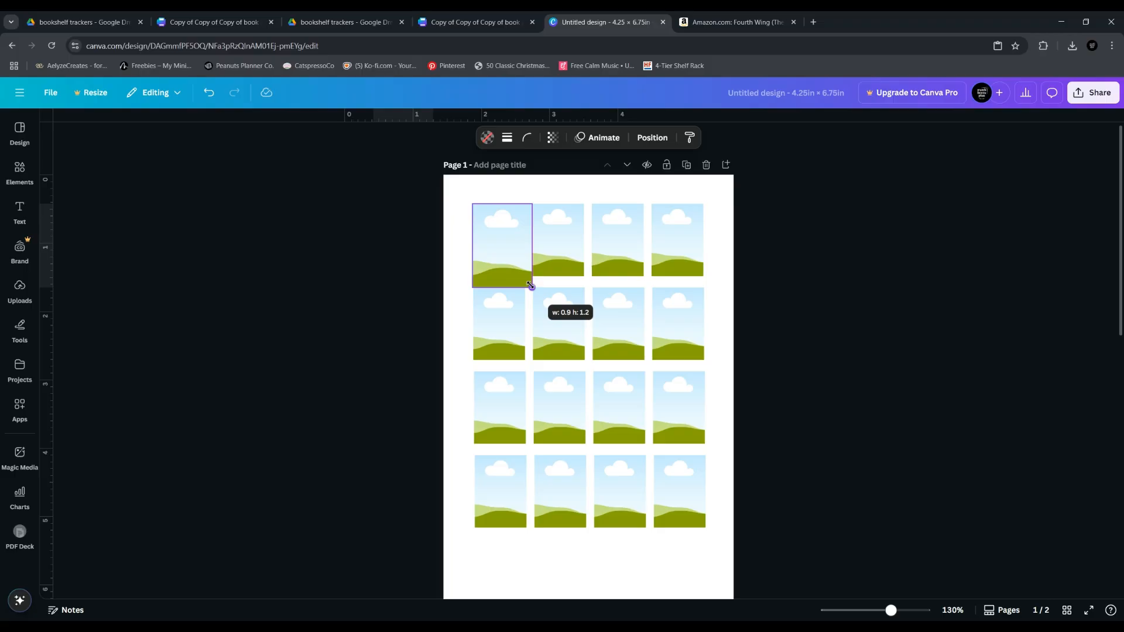
{"action": "left_click_drag", "start_coordinate": [531, 287], "coordinate": [534, 241]}
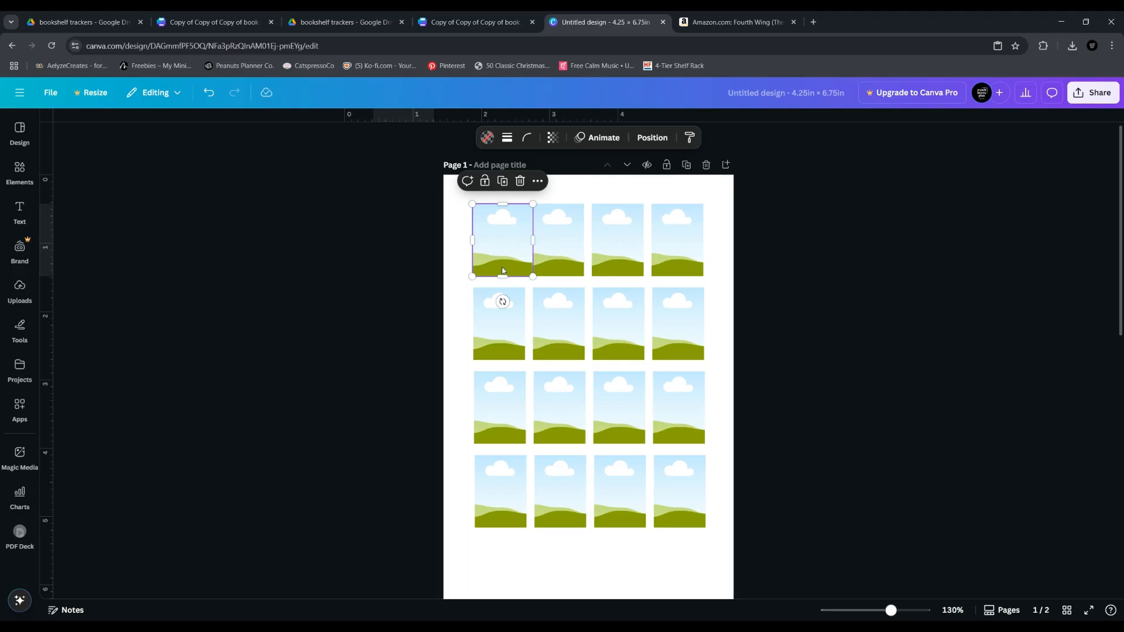
{"action": "left_click_drag", "start_coordinate": [503, 276], "coordinate": [500, 300]}
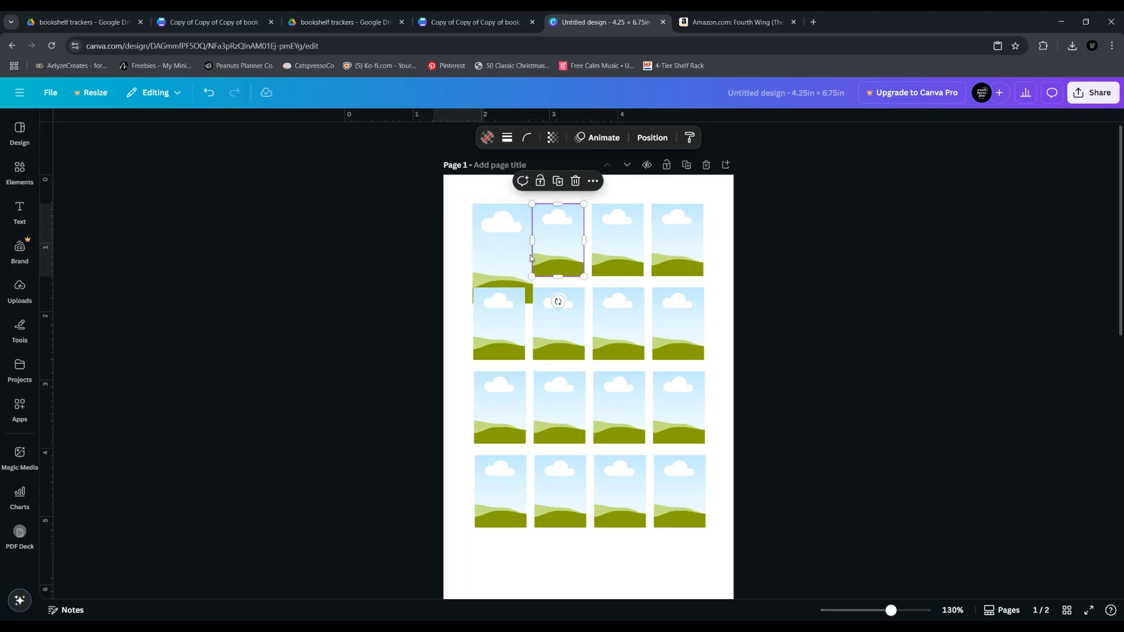
{"action": "left_click_drag", "start_coordinate": [533, 254], "coordinate": [539, 254]}
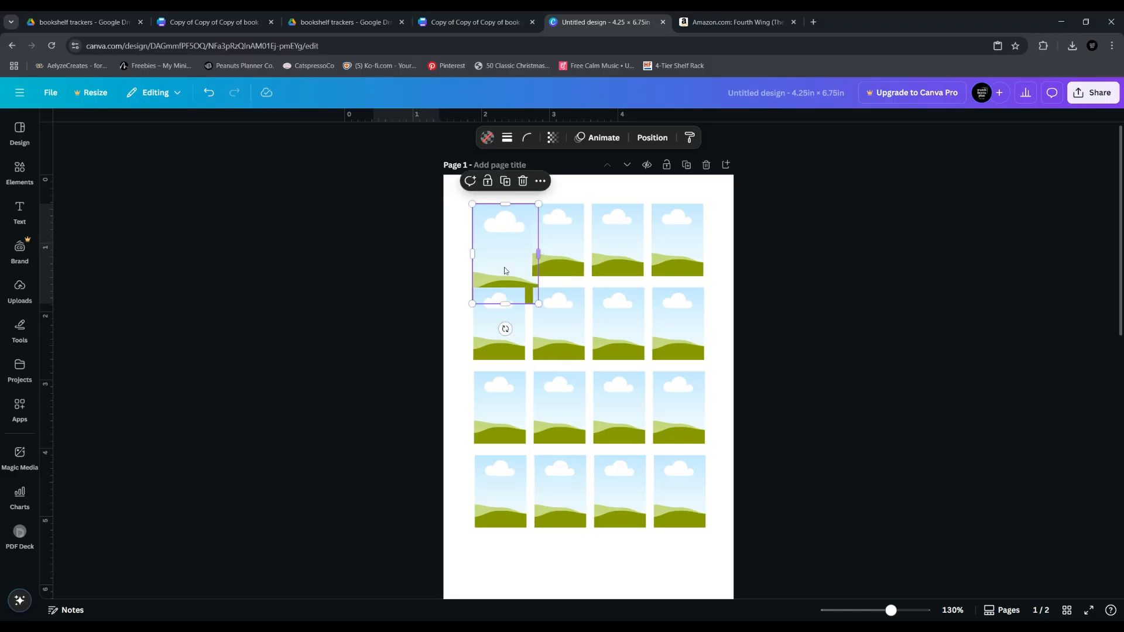
Remove the enlarged first frame from the top row of page 1
{"action": "left_click", "coordinate": [366, 261]}
{"action": "left_click", "coordinate": [486, 246]}
{"action": "left_click_drag", "start_coordinate": [538, 303], "coordinate": [243, 260]}
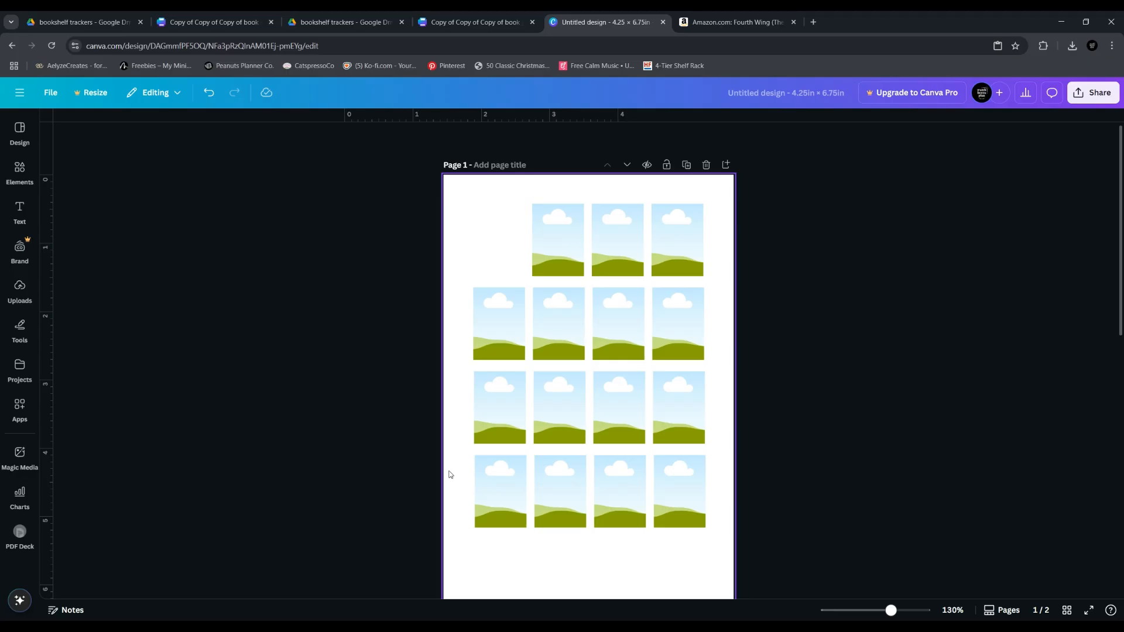